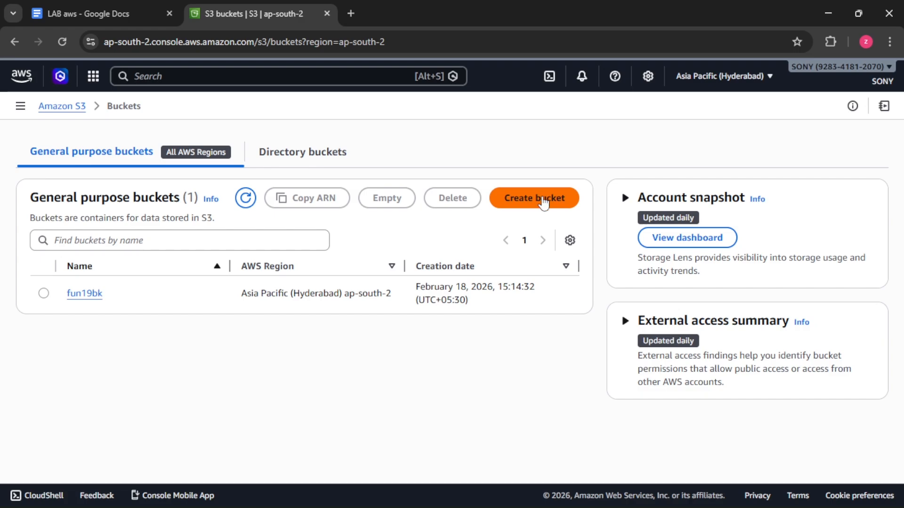
Step: Create an S3 bucket named amz-pk-bk12 in Asia Pacific (Hyderabad), keeping the default settings with Bucket Versioning disabled
left_click(543, 201)
left_click(305, 281)
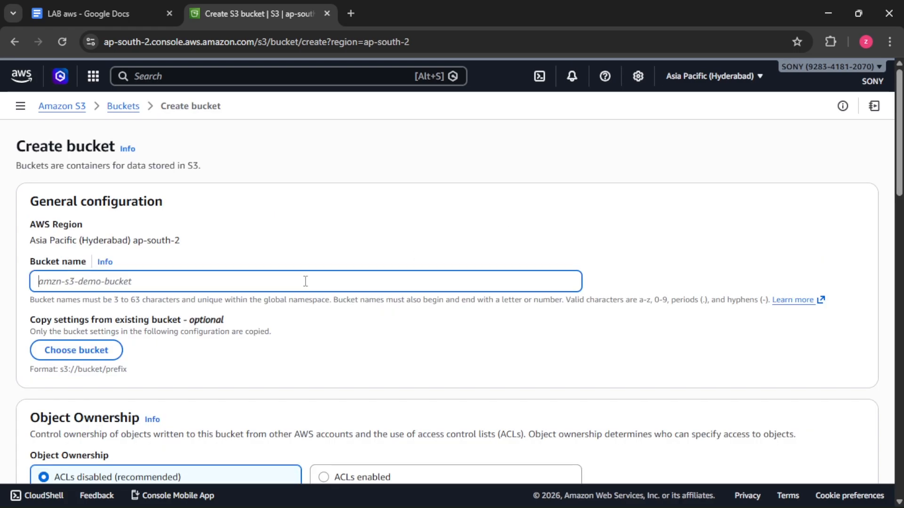
type("a")
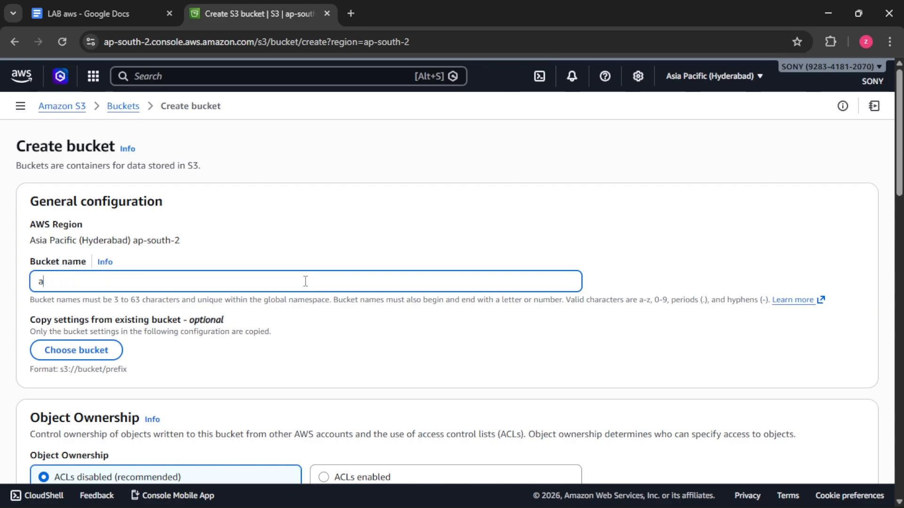
type("mz-pk-bk12")
scroll(282, 283, "down", 5)
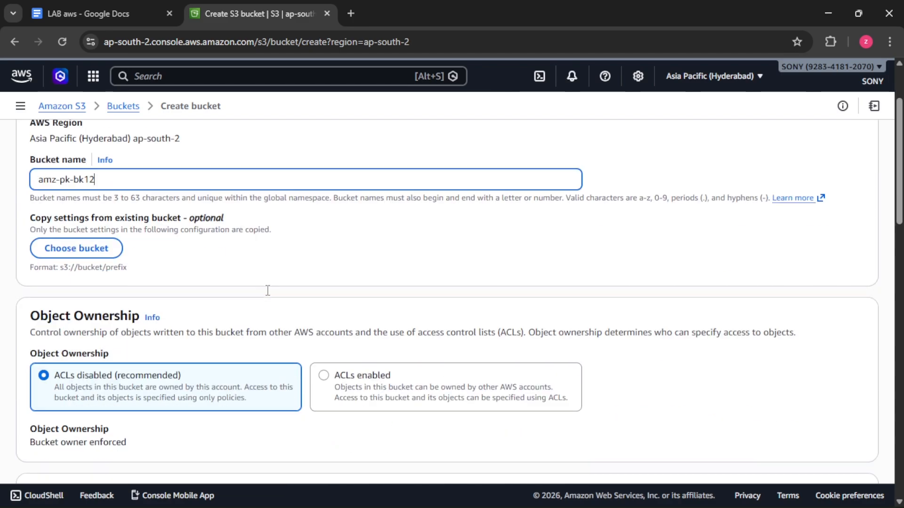
scroll(191, 284, "down", 9)
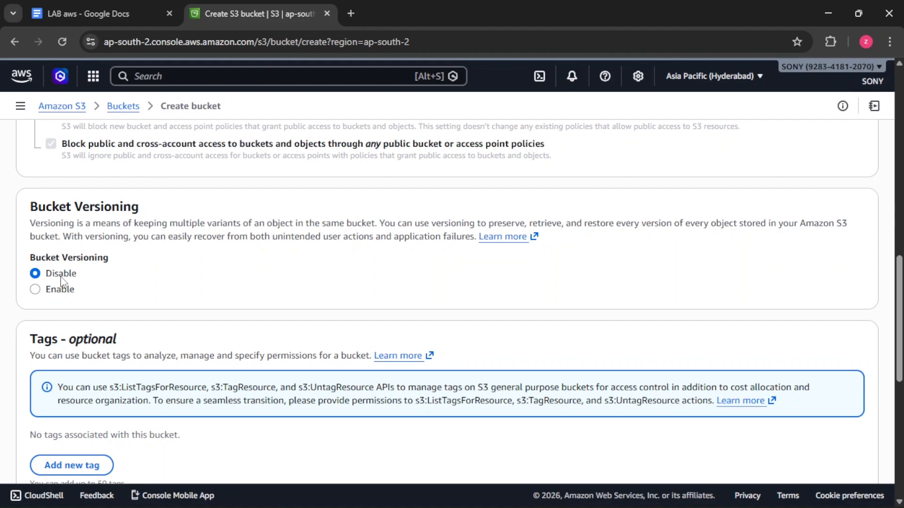
scroll(375, 261, "down", 8)
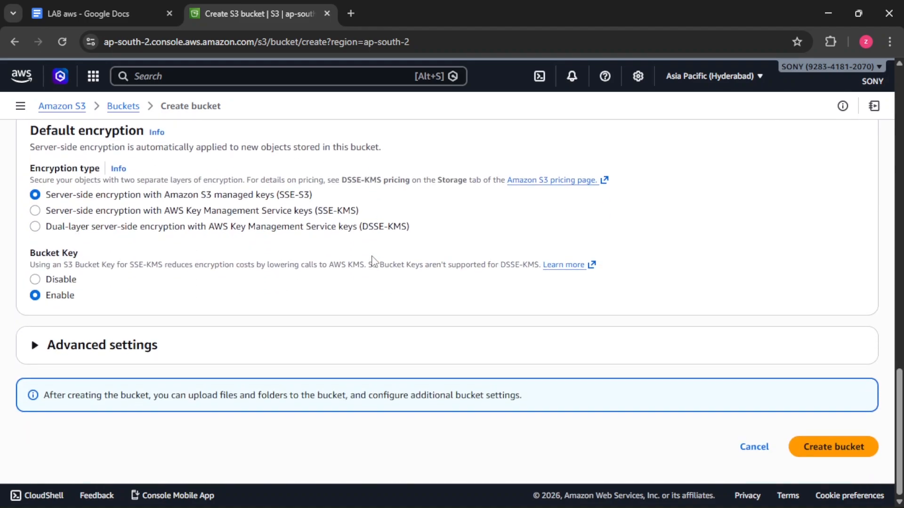
left_click(838, 447)
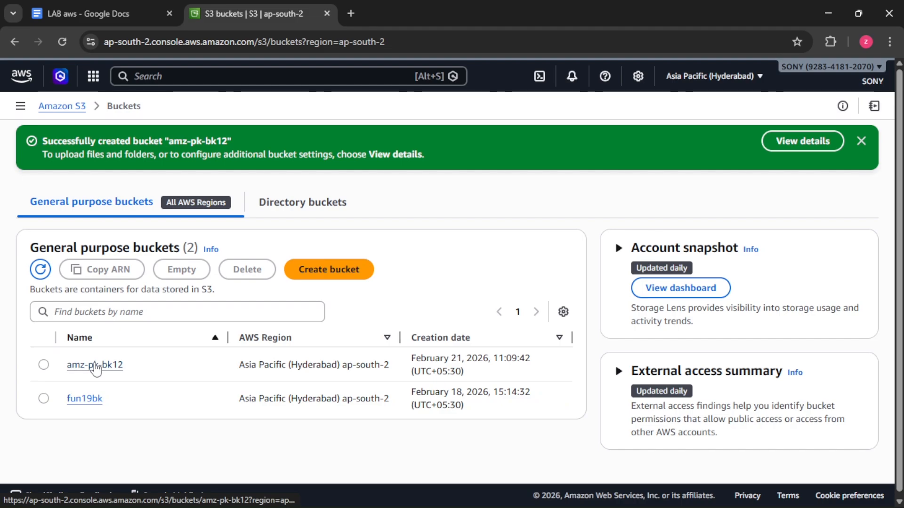
Step: Upload the file bucket.txt from the Desktop to the amz-pk-bk12 bucket
left_click(96, 367)
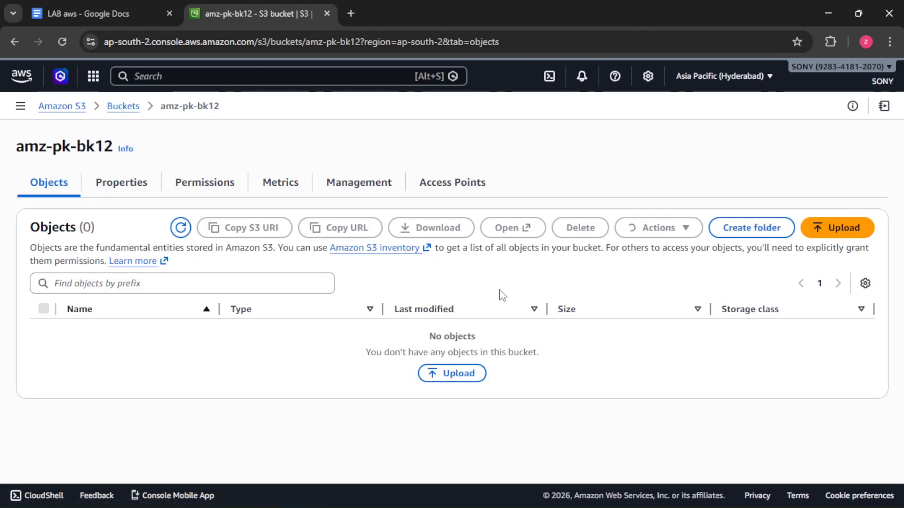
left_click(837, 231)
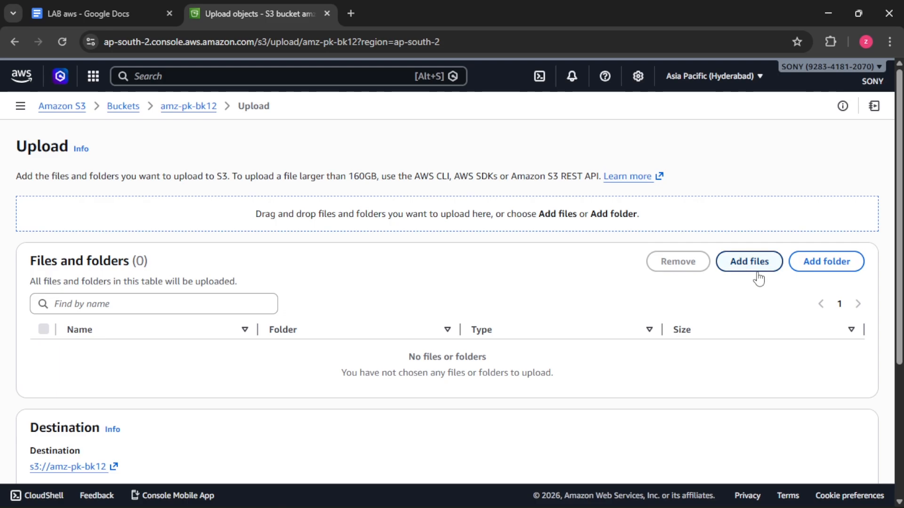
left_click(763, 263)
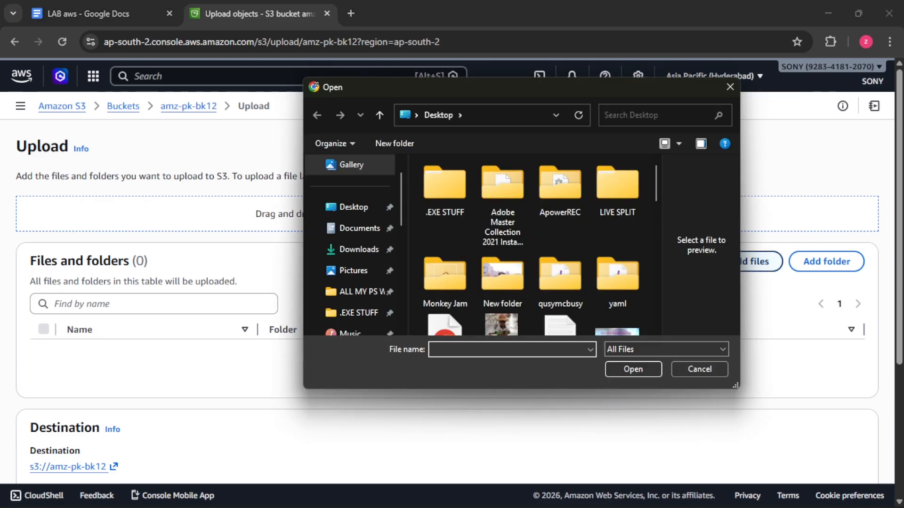
type("b")
left_click(473, 385)
left_click(608, 369)
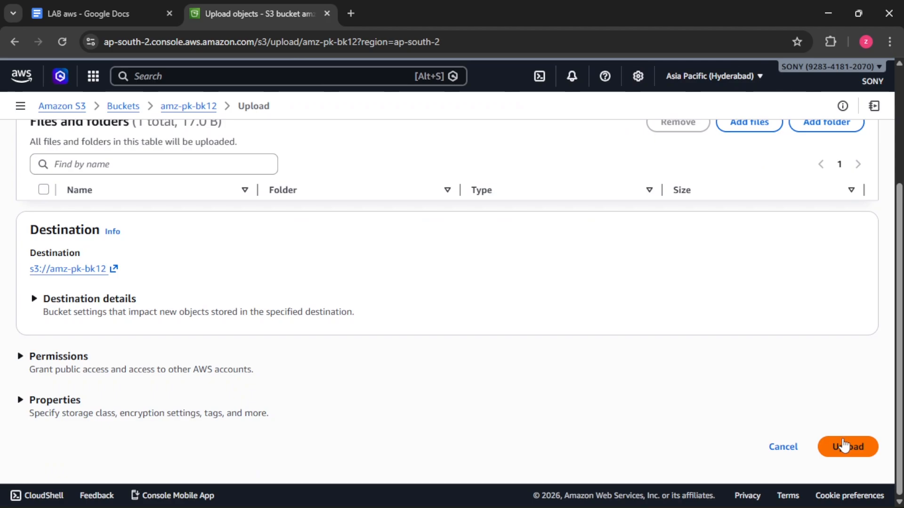
left_click(843, 445)
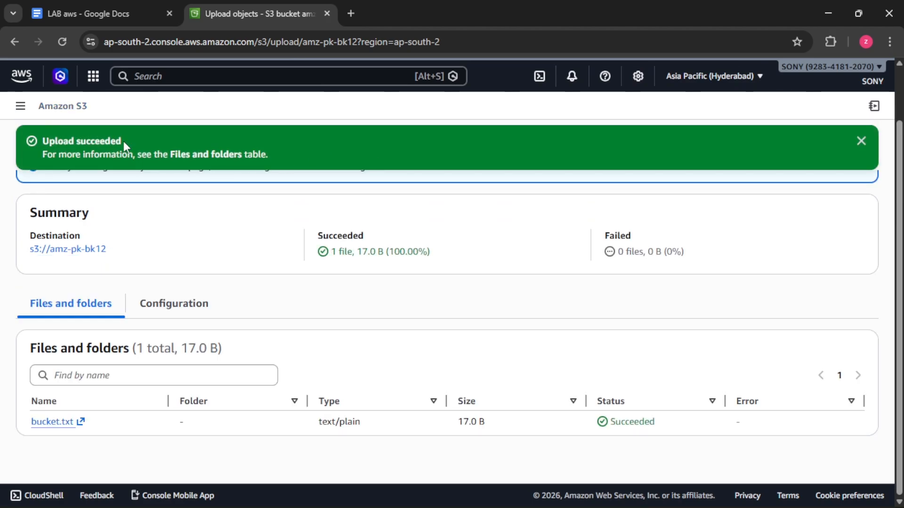
Step: Go to the upload's destination bucket and open bucket.txt in the browser to view its contents
left_click(89, 248)
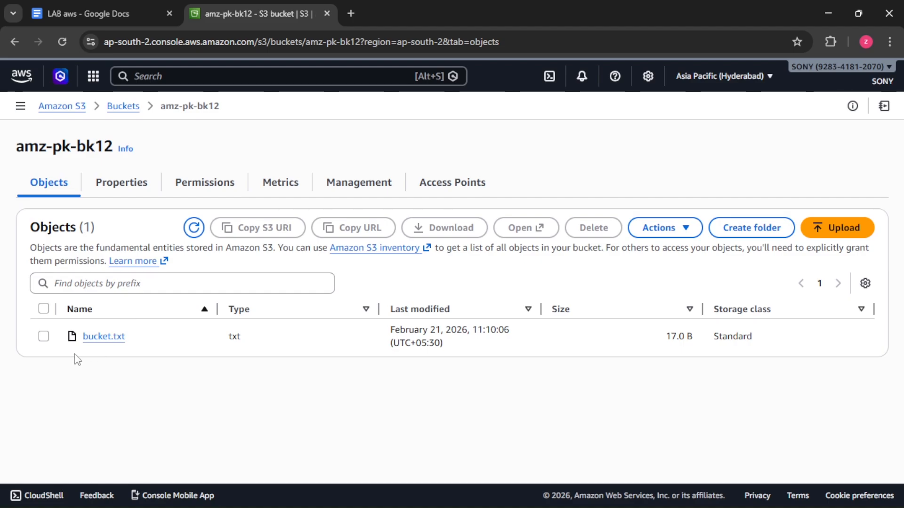
left_click(45, 337)
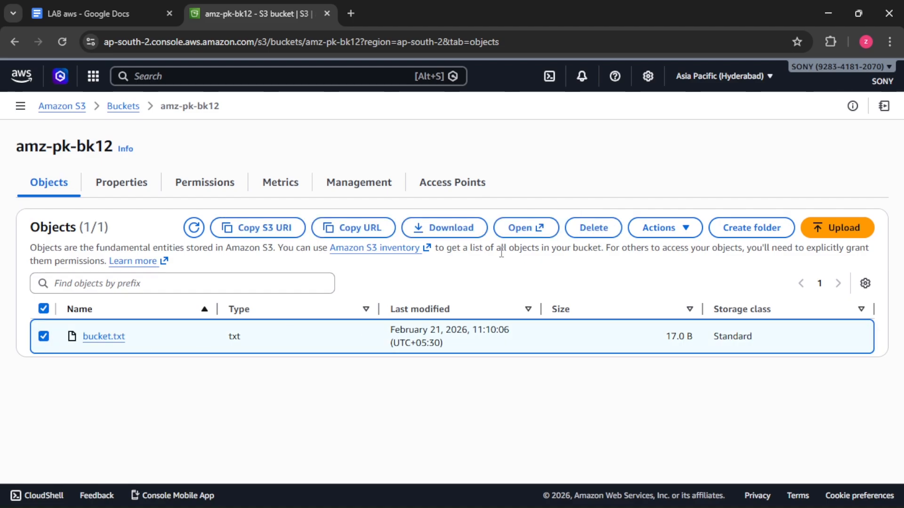
left_click(524, 229)
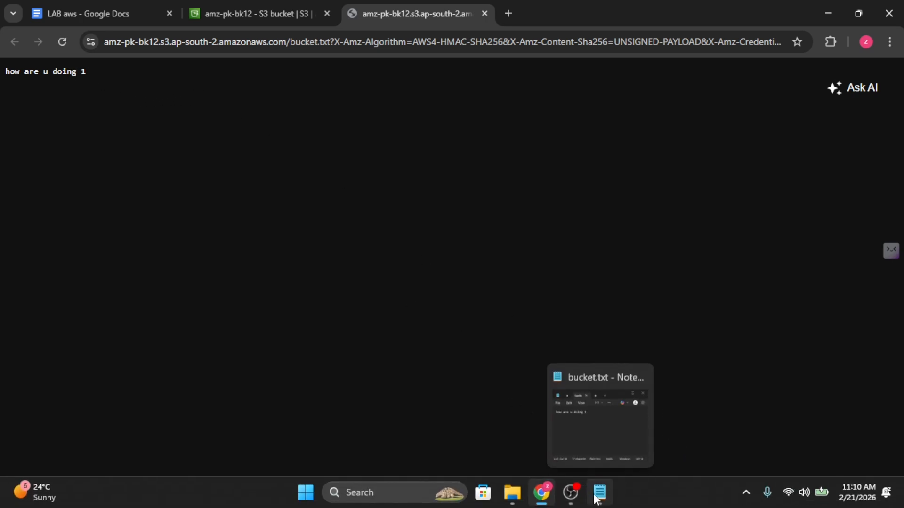
Step: Switch to Notepad, change the text of bucket.txt to "how are u doing 2" and save the file
left_click(599, 494)
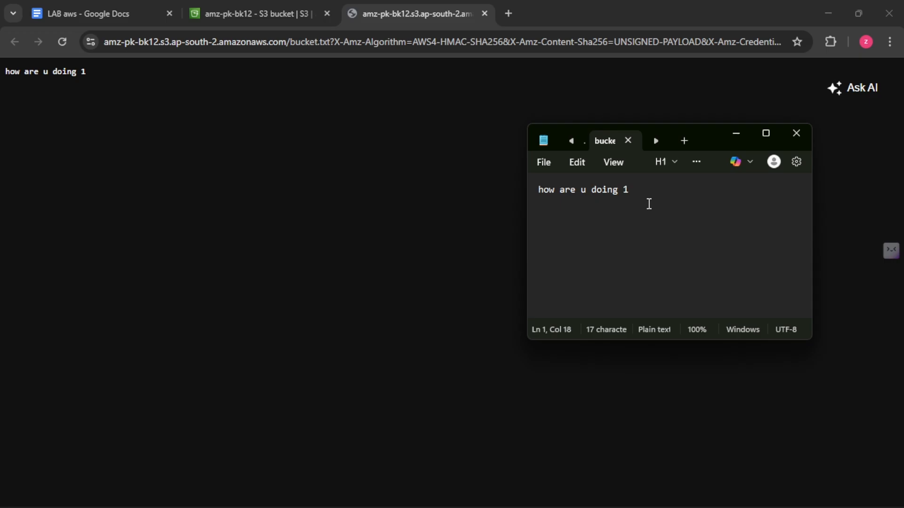
key("BackSpace")
left_click(546, 169)
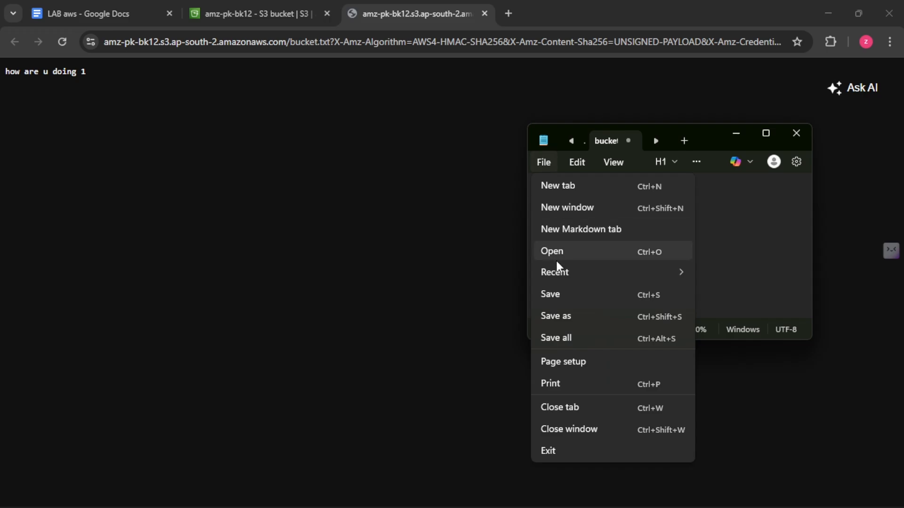
left_click(572, 295)
left_click(735, 136)
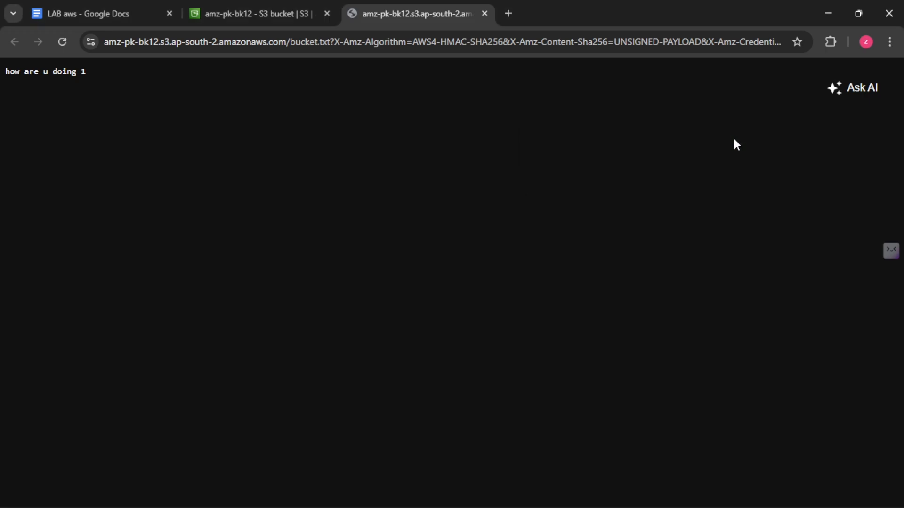
Step: Return to the S3 console and upload the edited bucket.txt to the amz-pk-bk12 bucket again
left_click(256, 10)
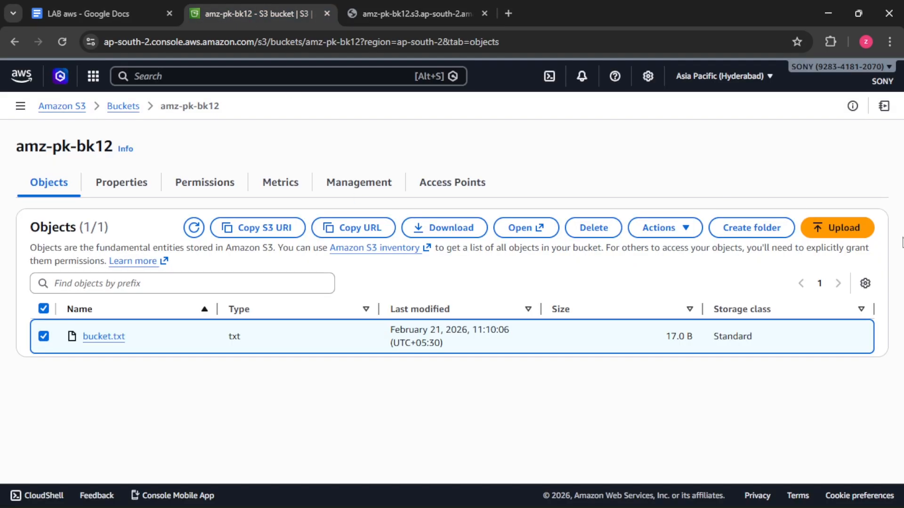
left_click(829, 235)
left_click(739, 261)
scroll(648, 278, "down", 3)
type("b")
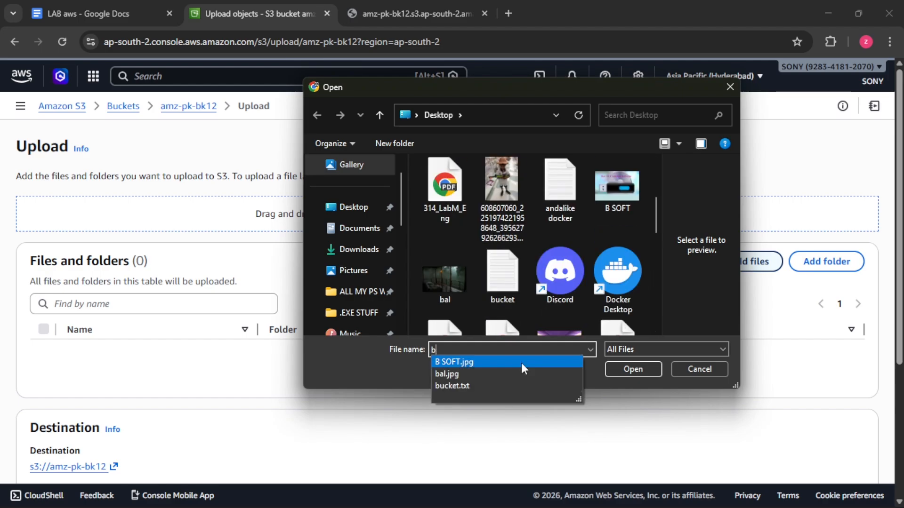
left_click(471, 386)
left_click(634, 370)
scroll(847, 424, "down", 4)
left_click(857, 444)
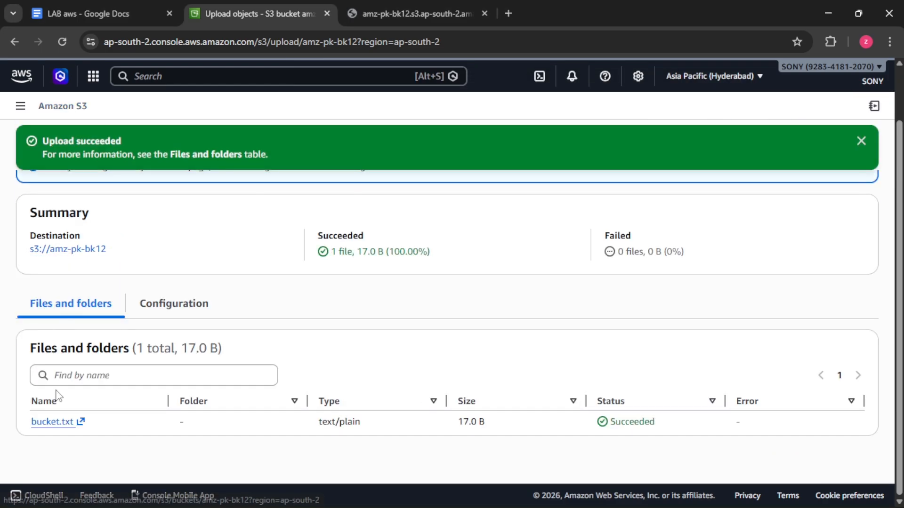
Step: Open the newly uploaded bucket.txt from its object details page to check its contents in the browser
left_click(78, 250)
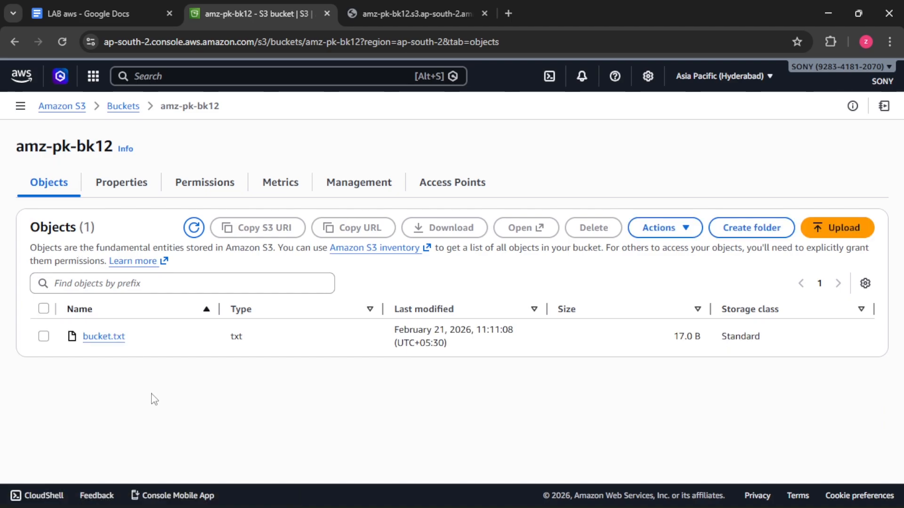
left_click(109, 339)
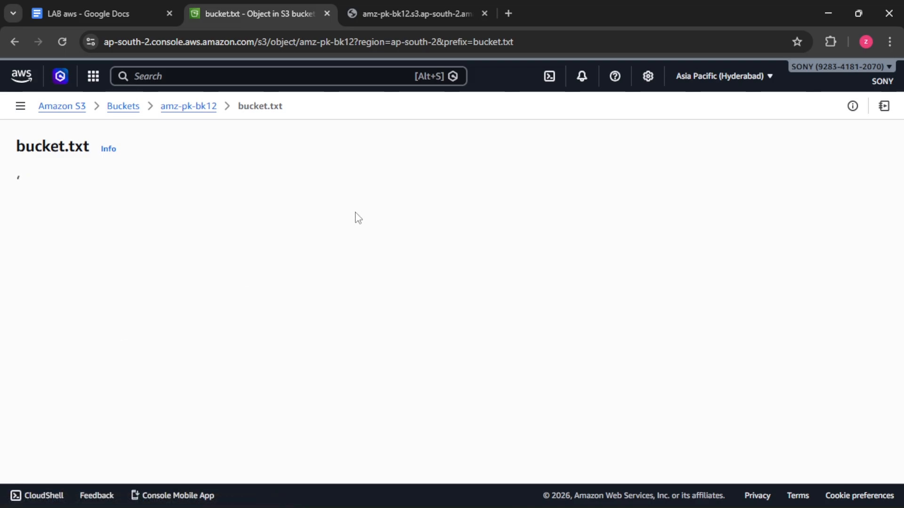
left_click(725, 152)
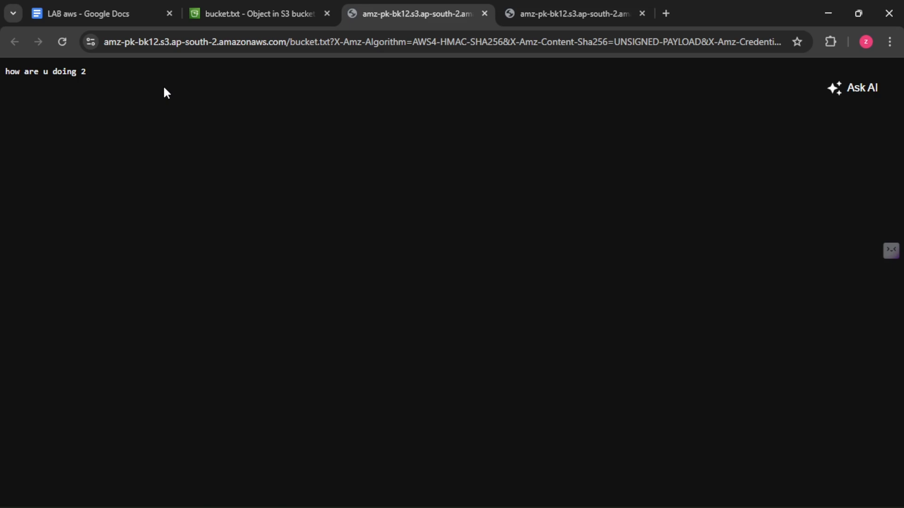
Step: Go back to the S3 console and reopen the amz-pk-bk12 bucket from the bucket list
left_click(212, 2)
scroll(159, 205, "down", 3)
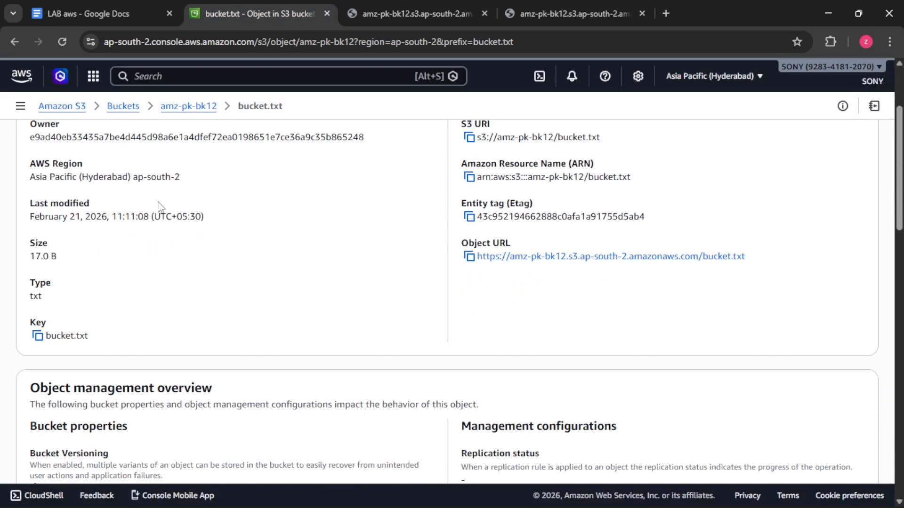
scroll(159, 205, "up", 3)
left_click(123, 106)
left_click(43, 314)
left_click(102, 317)
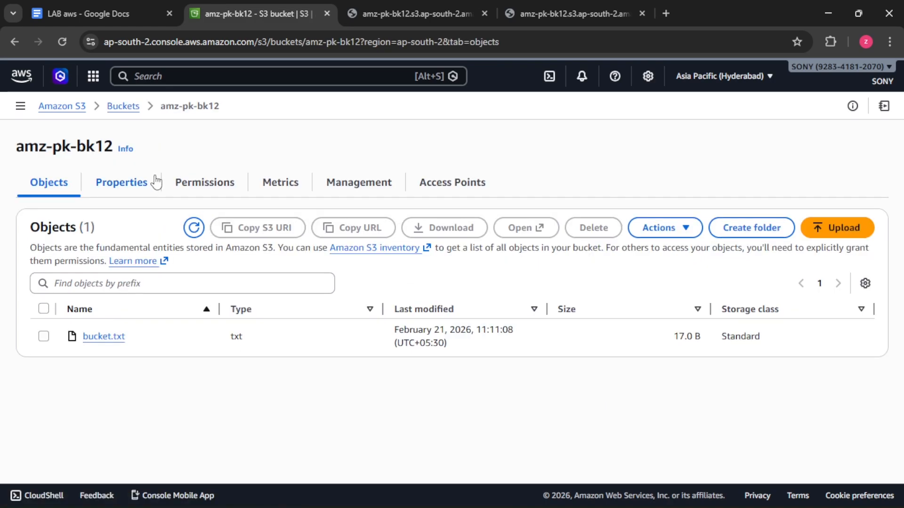
Step: Enable Bucket Versioning in the properties of the amz-pk-bk12 bucket and save the change
left_click(146, 183)
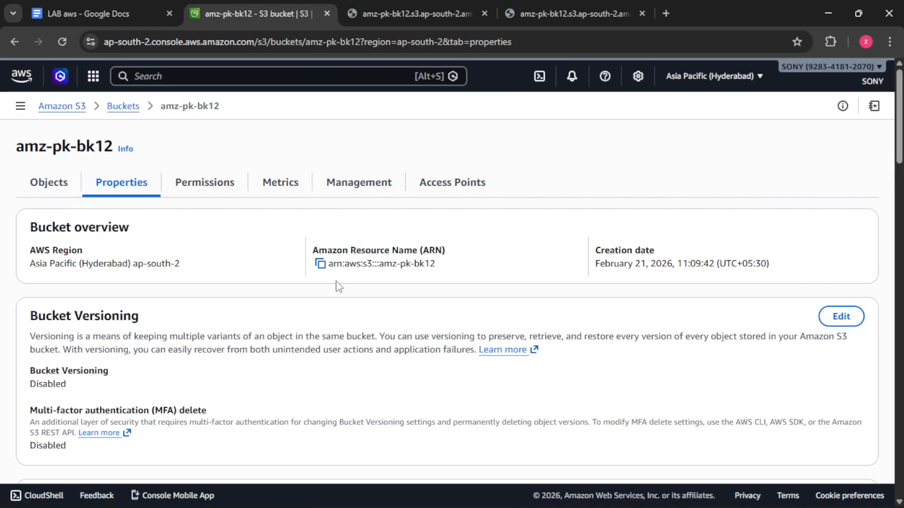
scroll(335, 295, "down", 3)
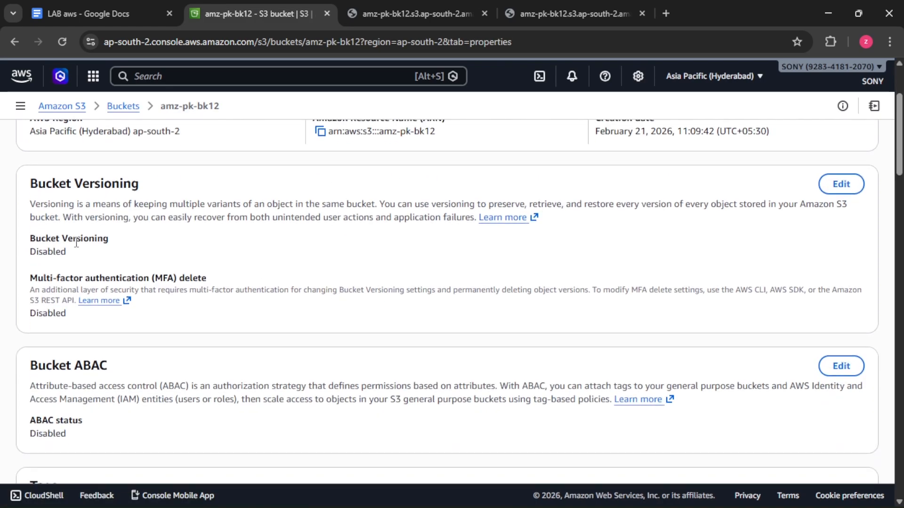
left_click(841, 183)
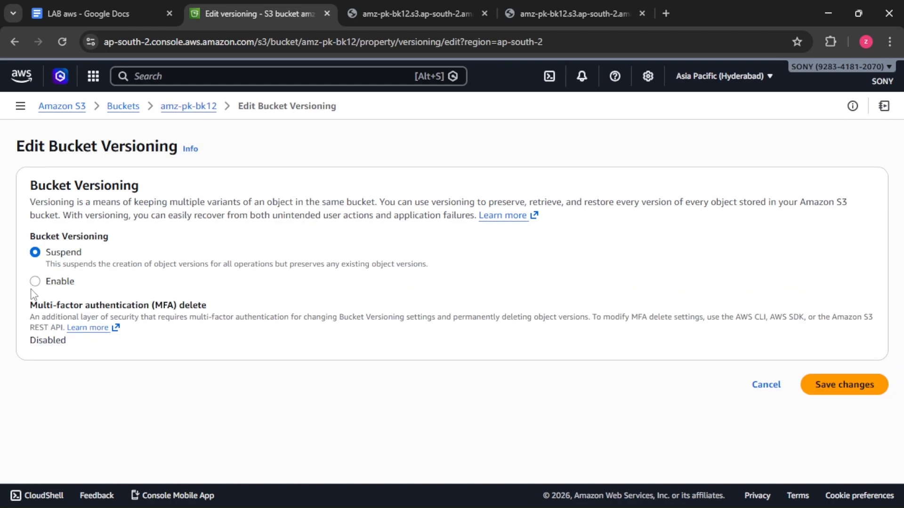
left_click(36, 285)
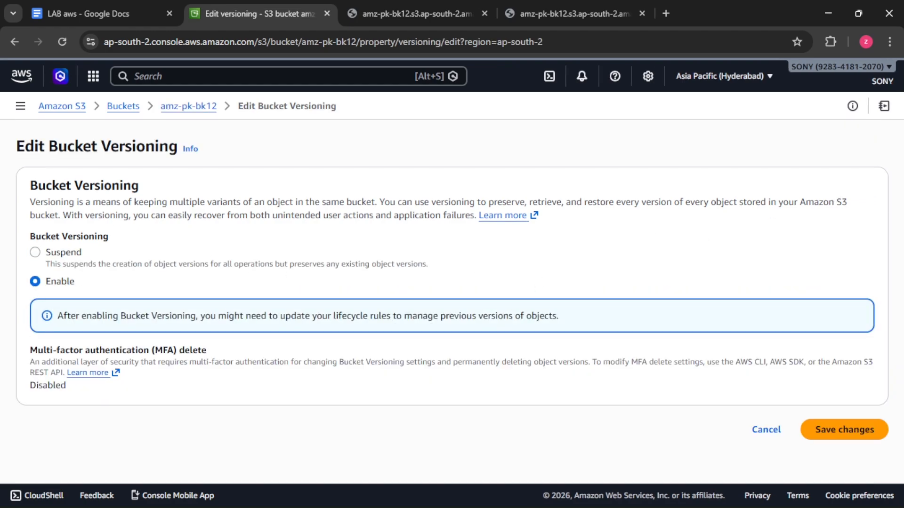
left_click(858, 430)
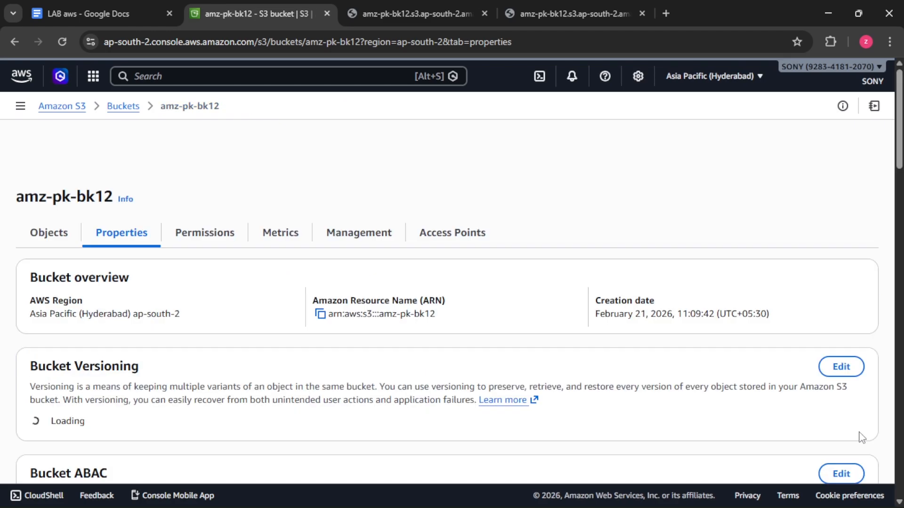
scroll(507, 317, "down", 7)
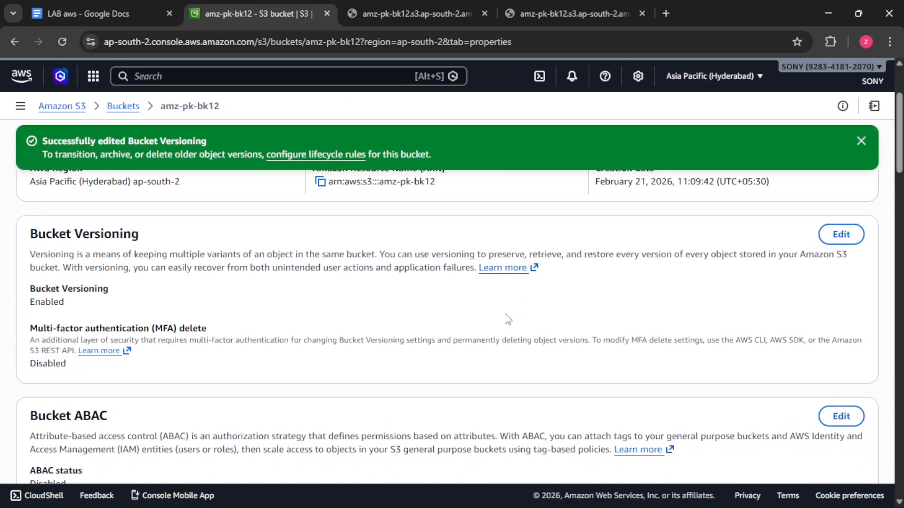
scroll(507, 319, "down", 17)
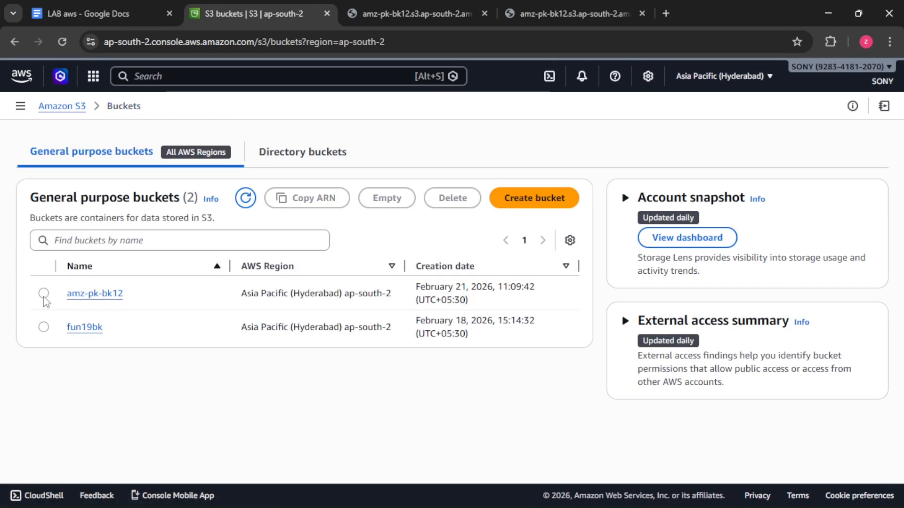
Step: Open the amz-pk-bk12 bucket and start adding a file to a new upload
left_click(42, 313)
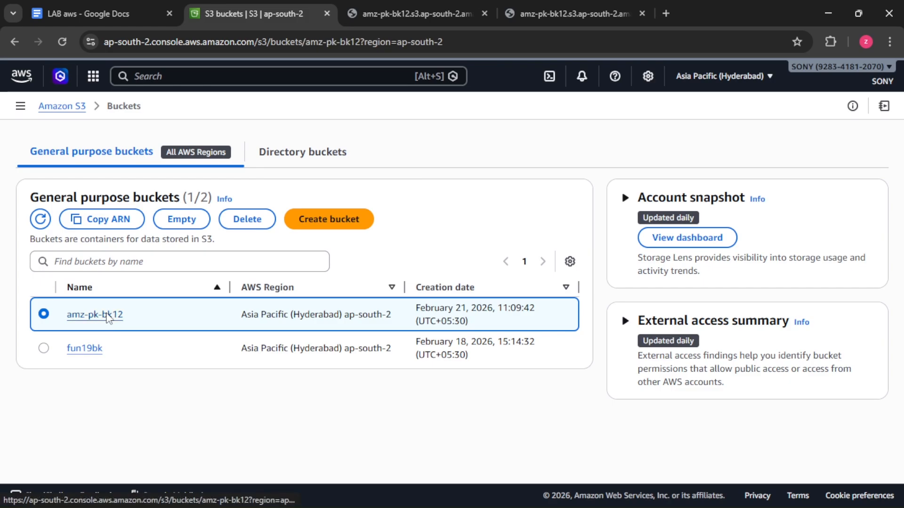
left_click(105, 317)
left_click(815, 227)
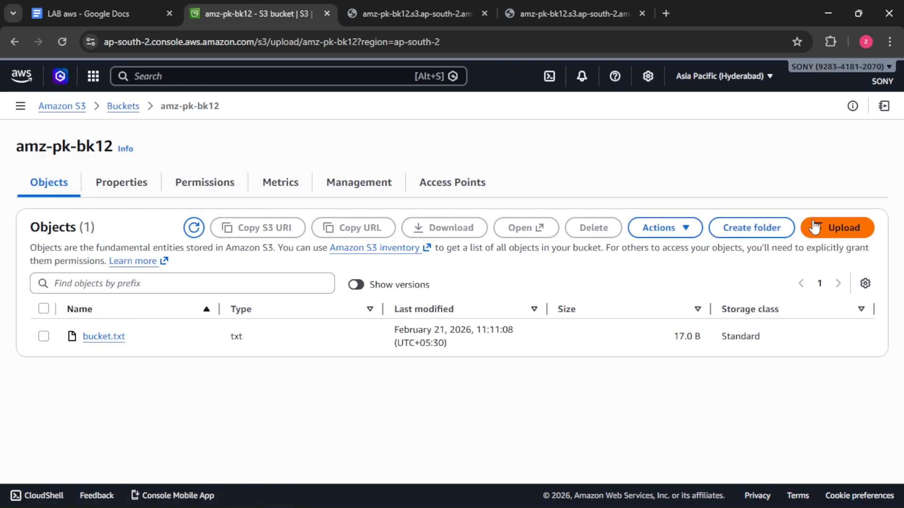
left_click(771, 263)
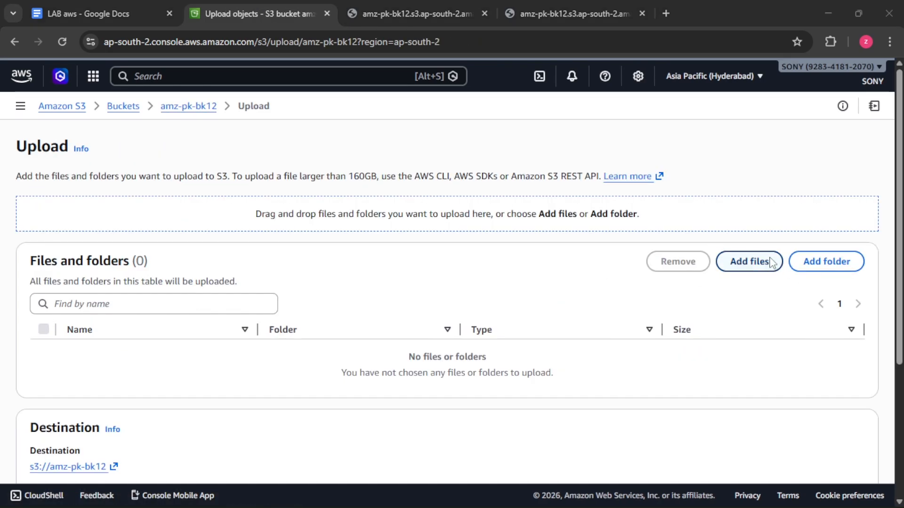
Step: Switch to Notepad and change the text of bucket.txt to "how are u doing 3"
left_click(541, 496)
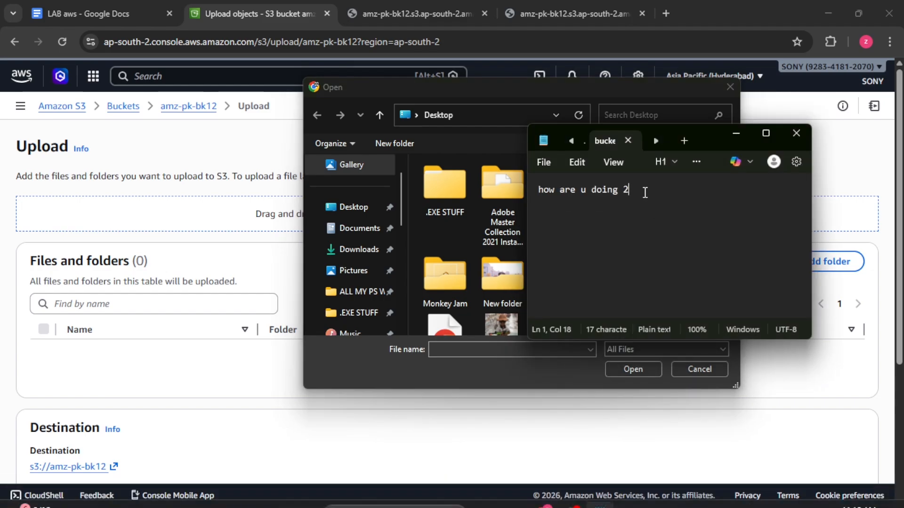
key("BackSpace")
type("3")
Step: Choose bucket.txt from the Desktop as the file to add and upload it to the amz-pk-bk12 bucket
left_click(580, 348)
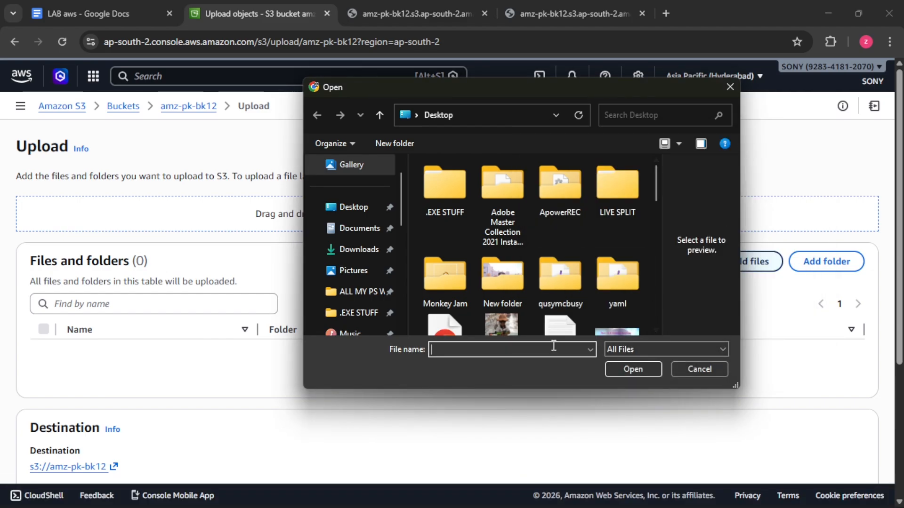
type("b")
left_click(516, 386)
left_click(634, 370)
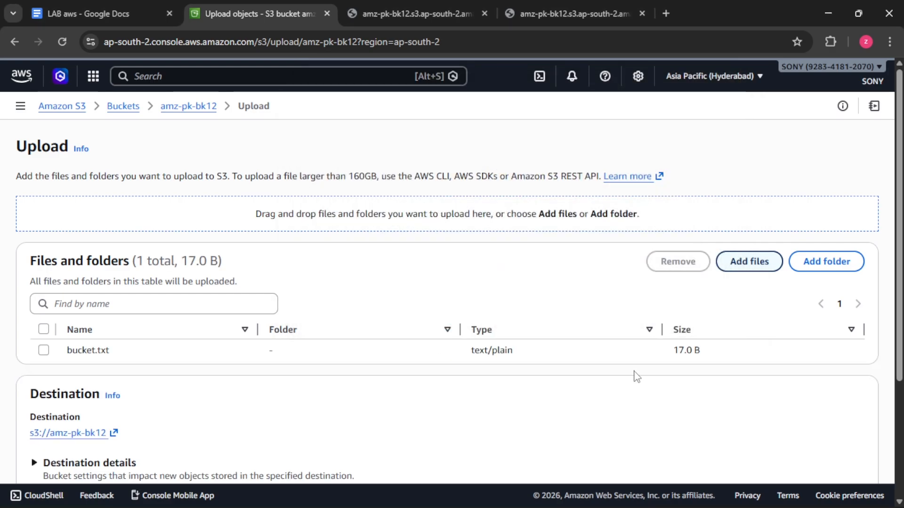
scroll(764, 348, "down", 3)
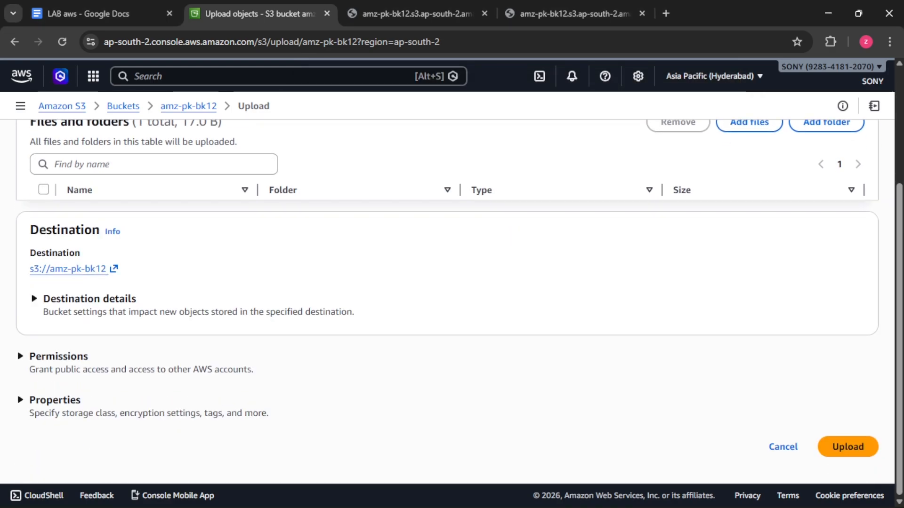
left_click(841, 446)
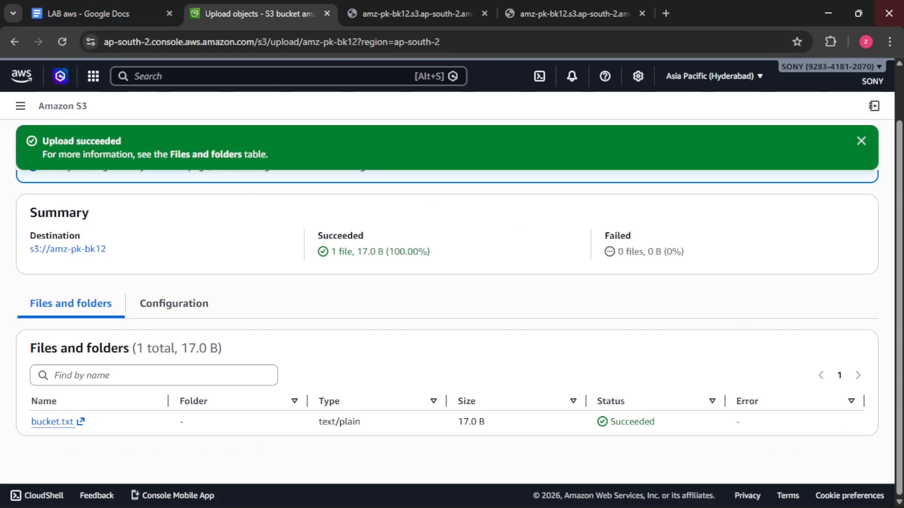
Step: Open the uploaded bucket.txt from the bucket's object list to view its contents, and close the two older file tabs
left_click(61, 252)
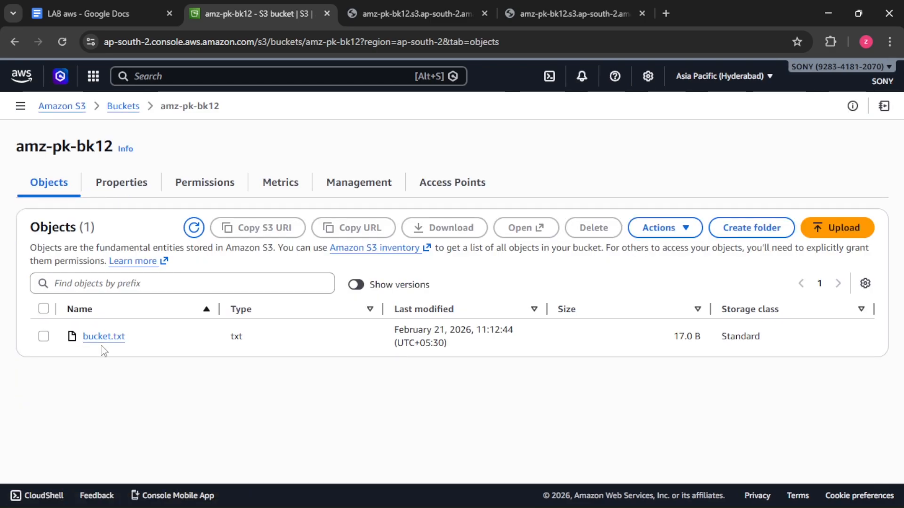
left_click(87, 336)
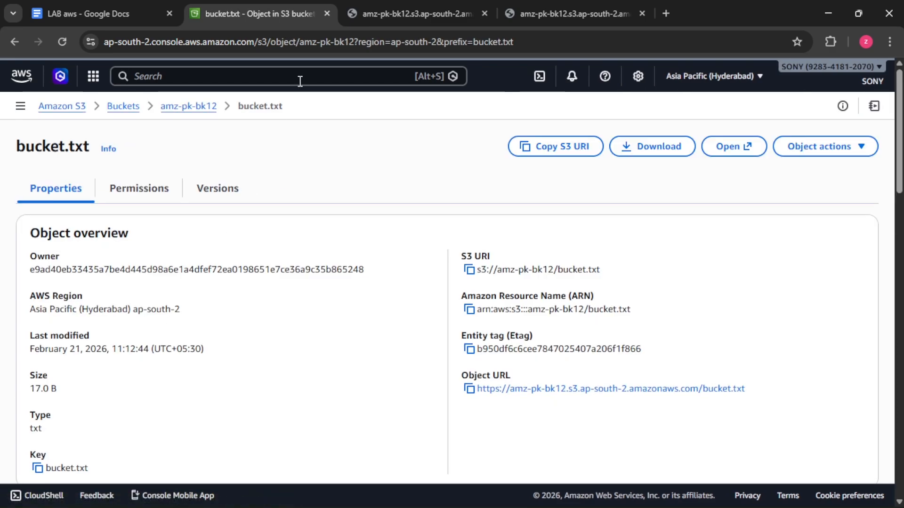
left_click(750, 145)
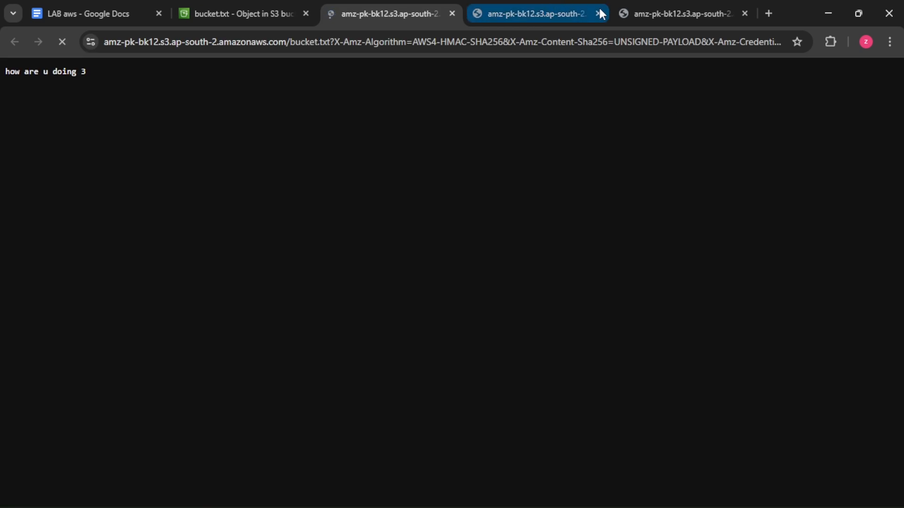
left_click(600, 11)
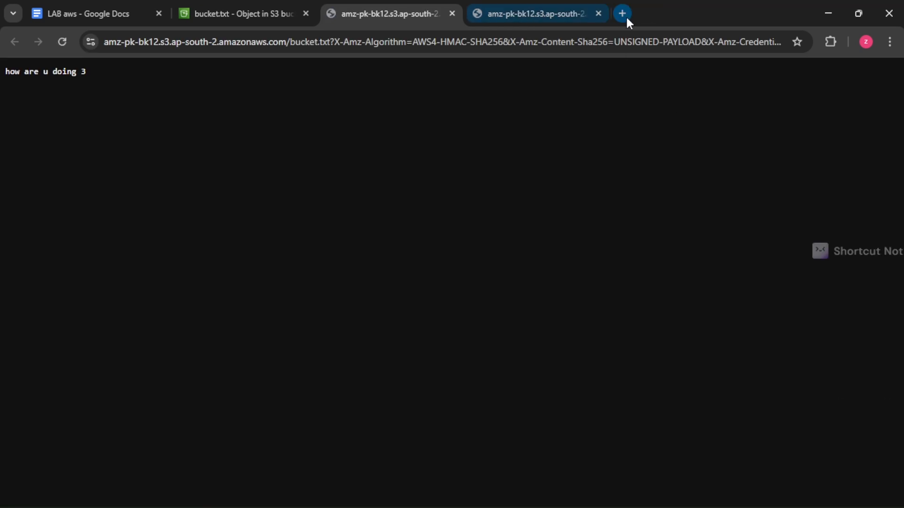
left_click(598, 13)
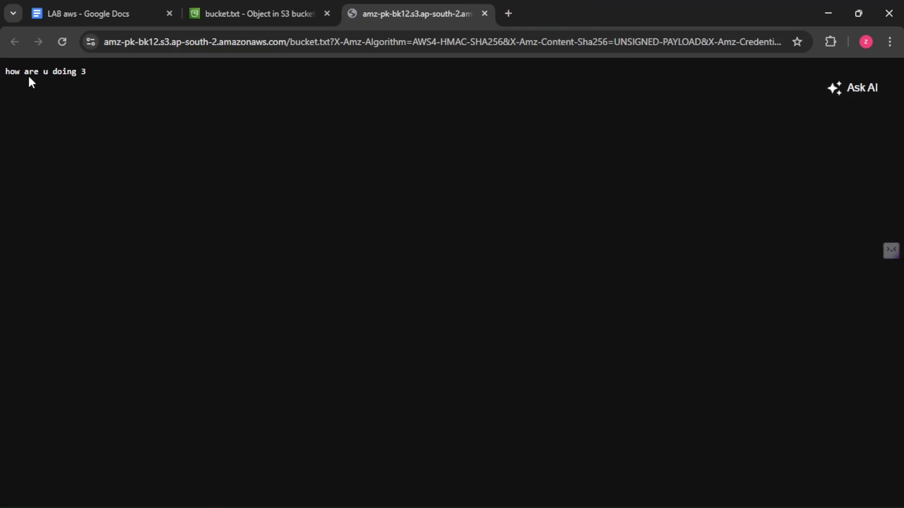
Step: Return to the S3 console, change the text of bucket.txt to "how are u doing 4" in Notepad and save the file
left_click(292, 15)
left_click(599, 493)
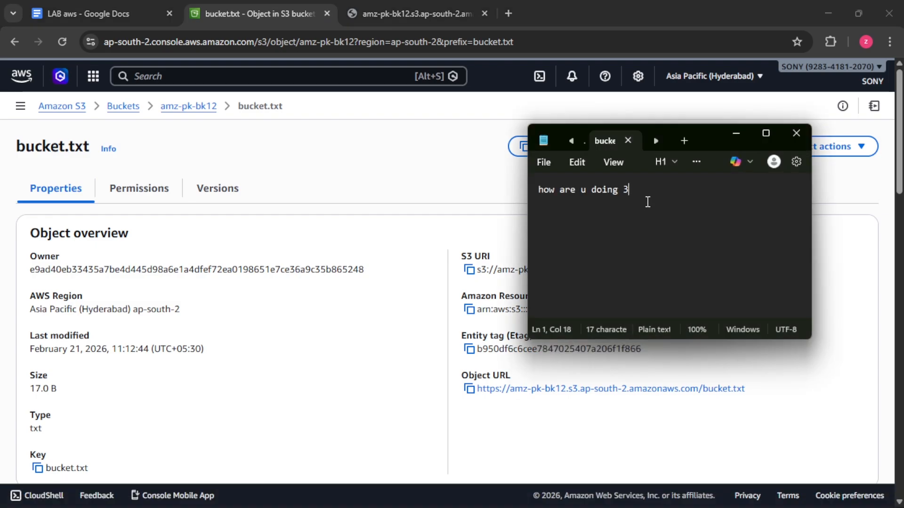
key("BackSpace")
type("4")
left_click(544, 162)
left_click(546, 294)
left_click(733, 133)
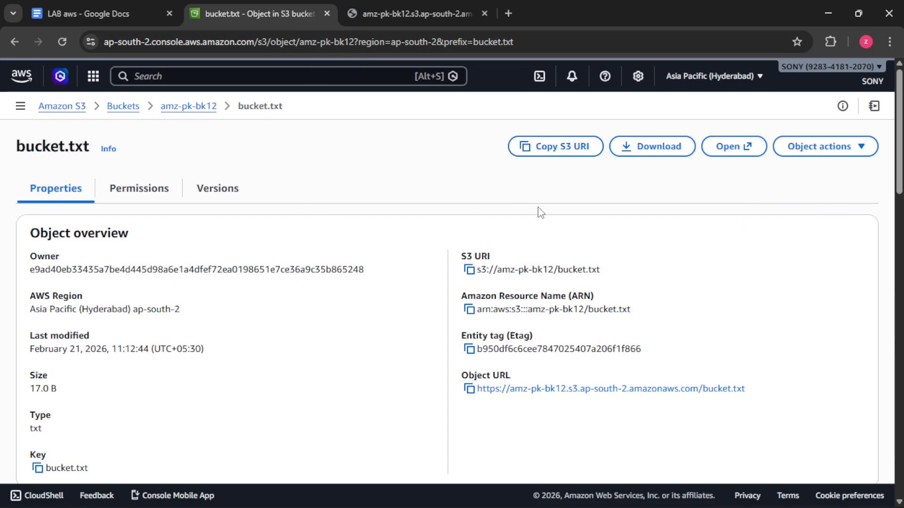
Step: Upload the edited bucket.txt from the Desktop to the amz-pk-bk12 bucket as another version
left_click(189, 106)
left_click(838, 228)
left_click(747, 262)
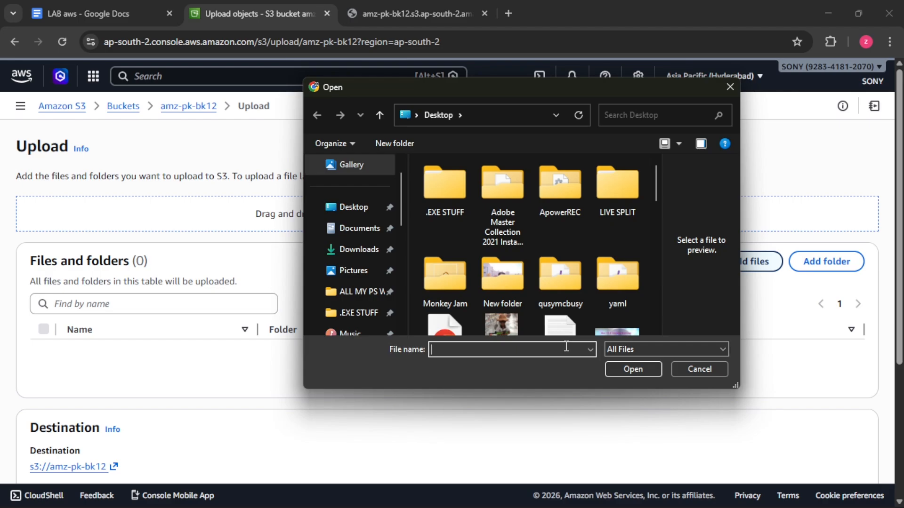
type("b")
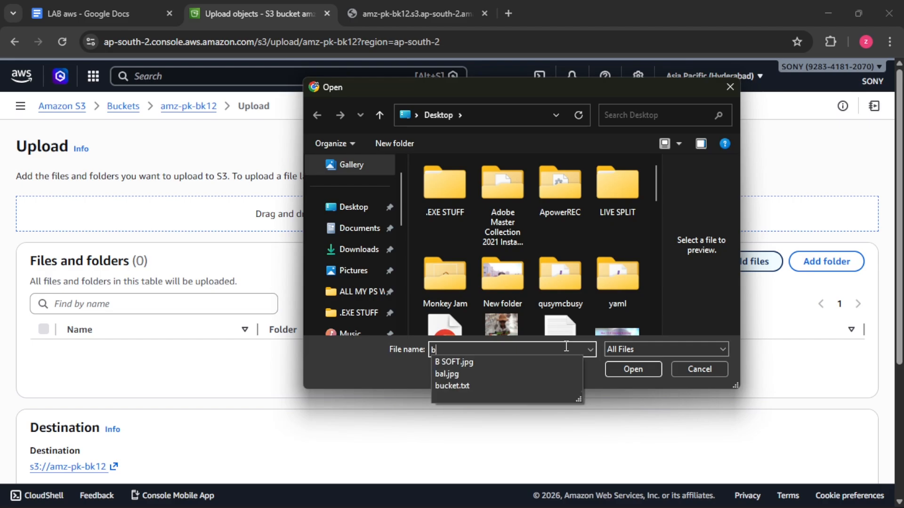
left_click(523, 386)
left_click(629, 371)
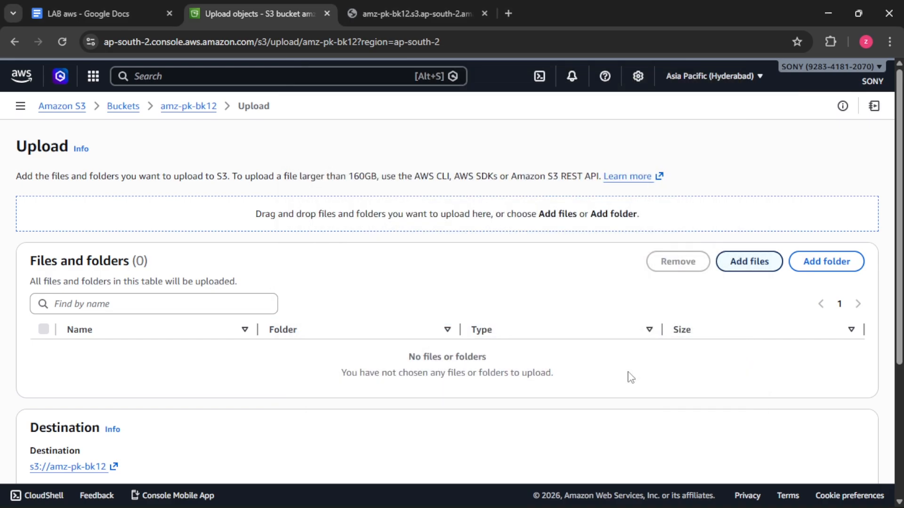
scroll(810, 362, "down", 5)
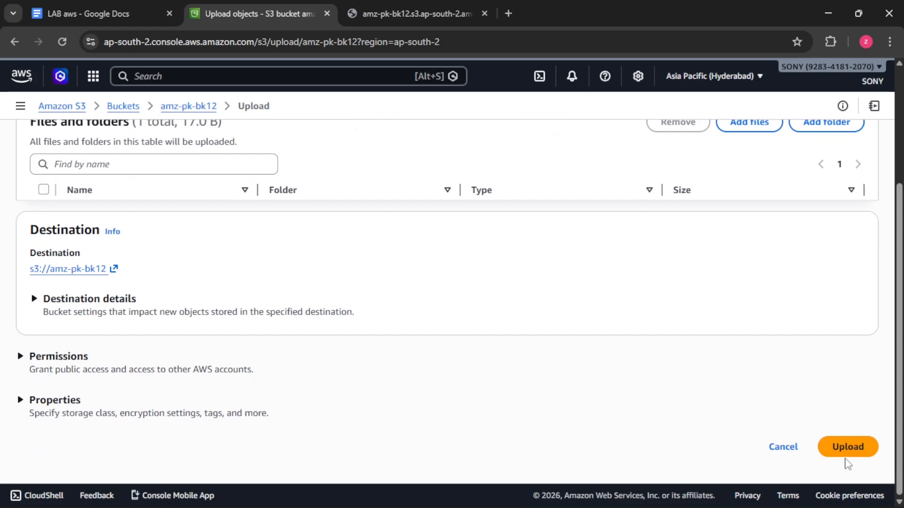
left_click(846, 459)
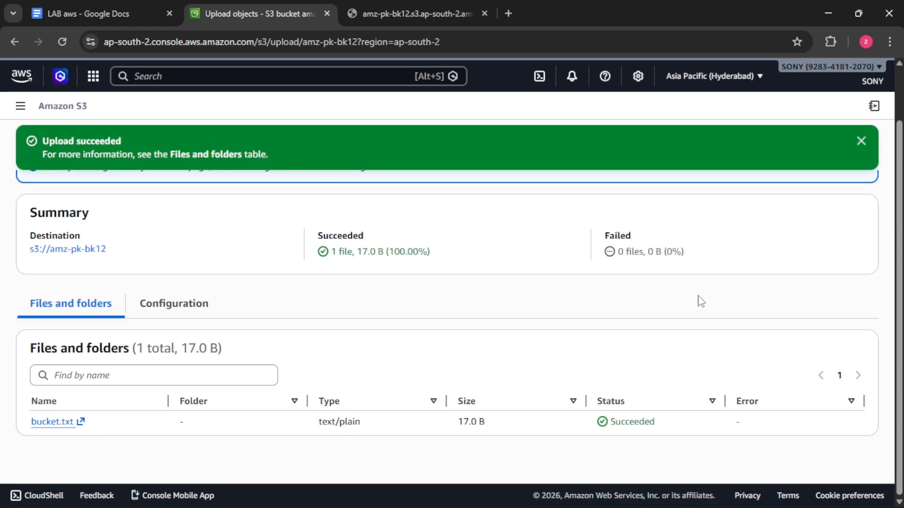
Step: List all object versions in the amz-pk-bk12 bucket and open the current version of bucket.txt to check its contents
left_click(88, 253)
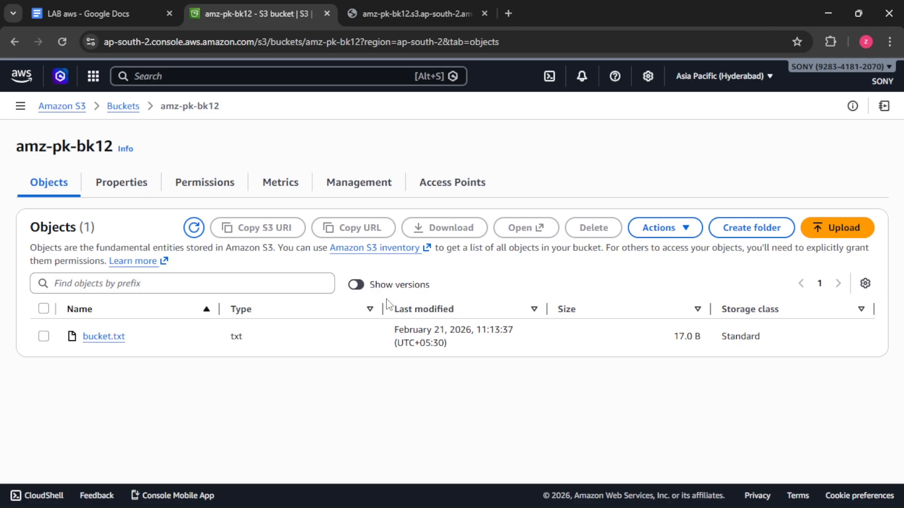
left_click(360, 288)
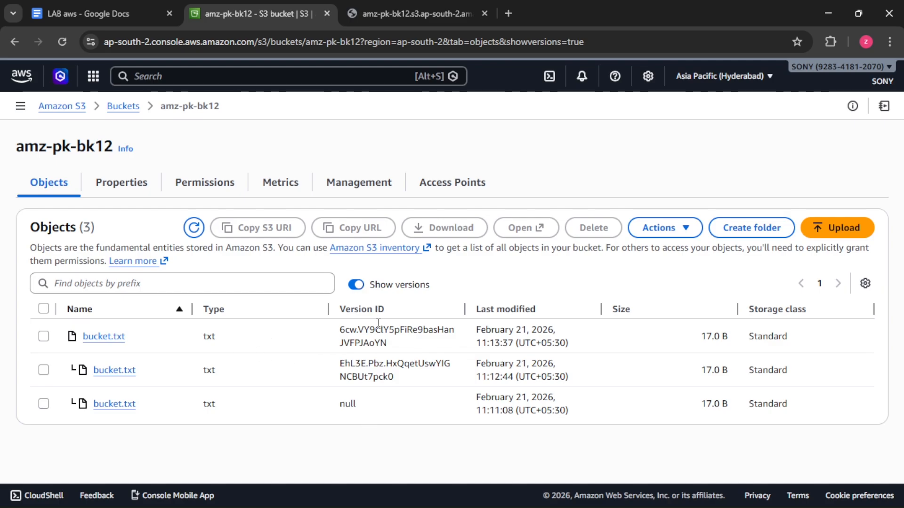
left_click(113, 342)
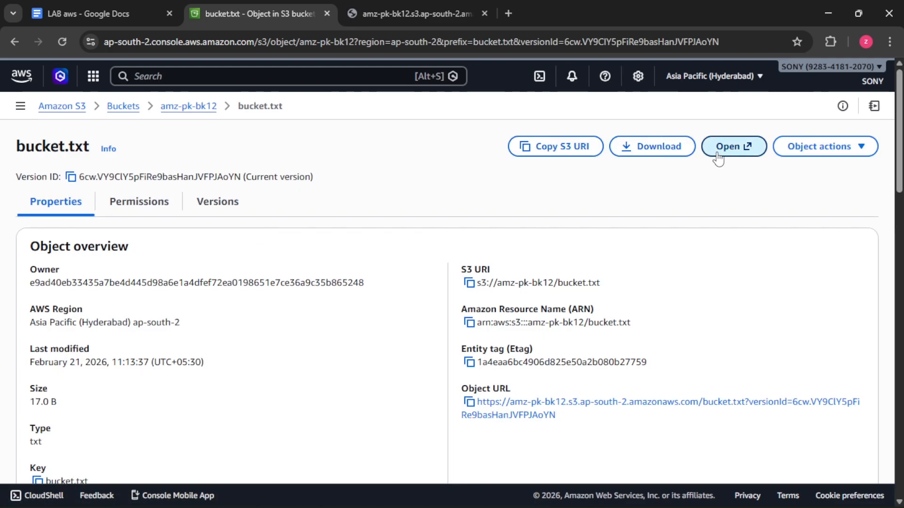
left_click(732, 147)
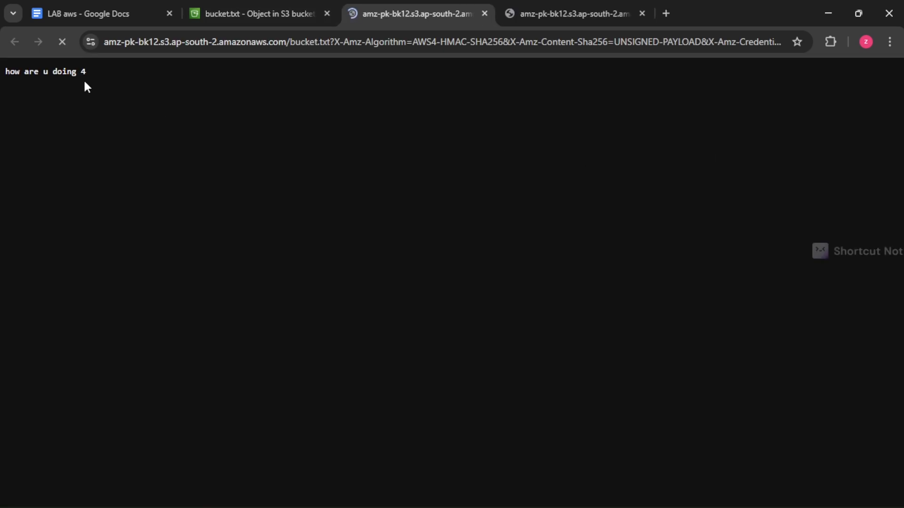
Step: Go back to the bucket's version list and open the previous bucket.txt version, modified at 11:12:44, to check its contents
left_click(290, 3)
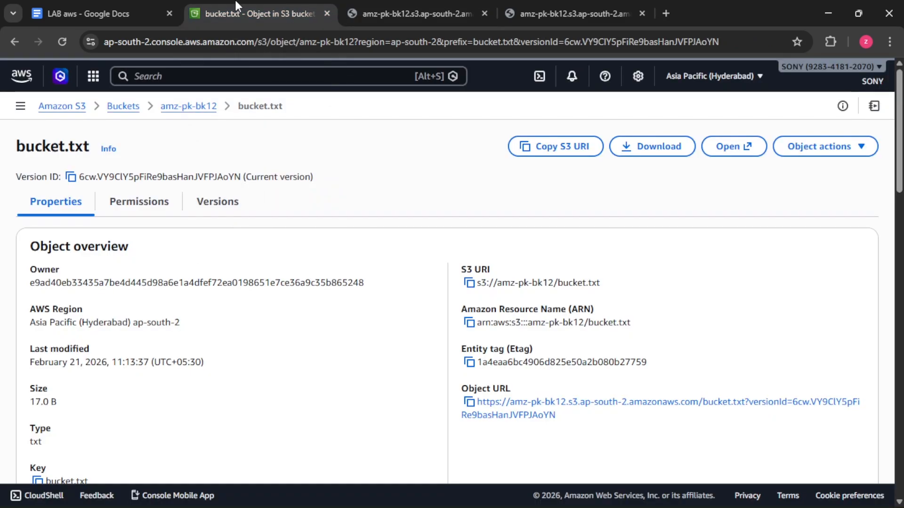
left_click(184, 107)
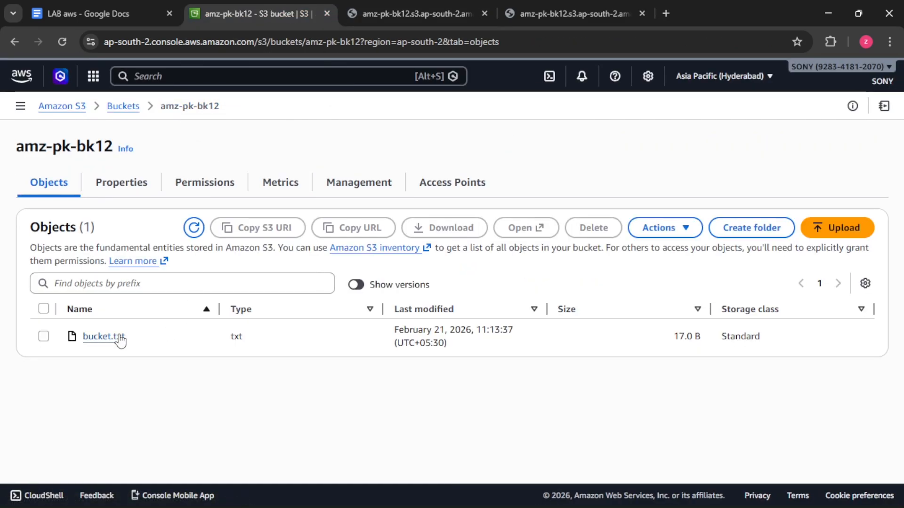
left_click(357, 285)
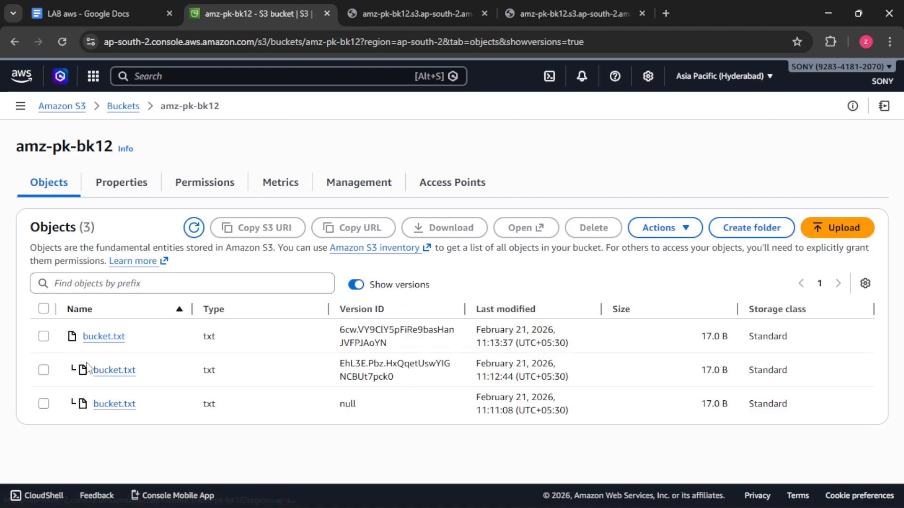
left_click(116, 371)
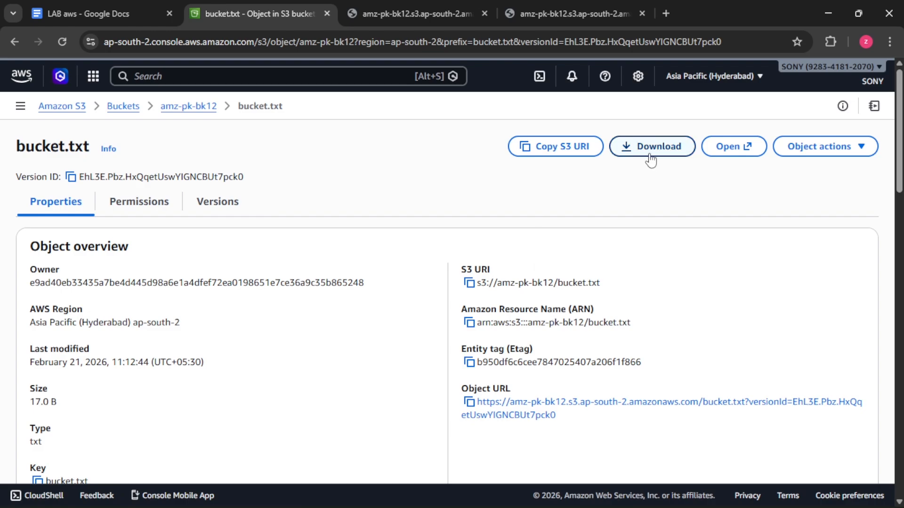
left_click(728, 147)
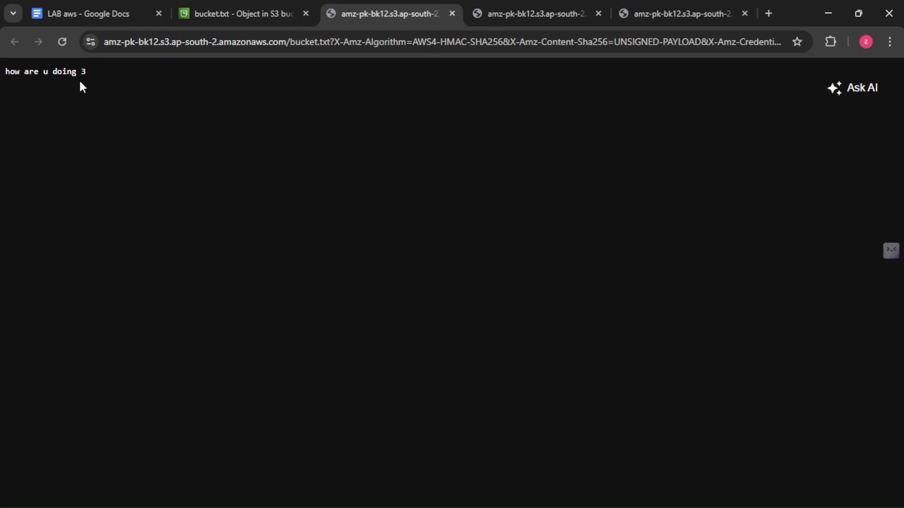
Step: Show the bucket's object versions again, view the contents of the bucket.txt version with ID null, and return to the console
left_click(231, 13)
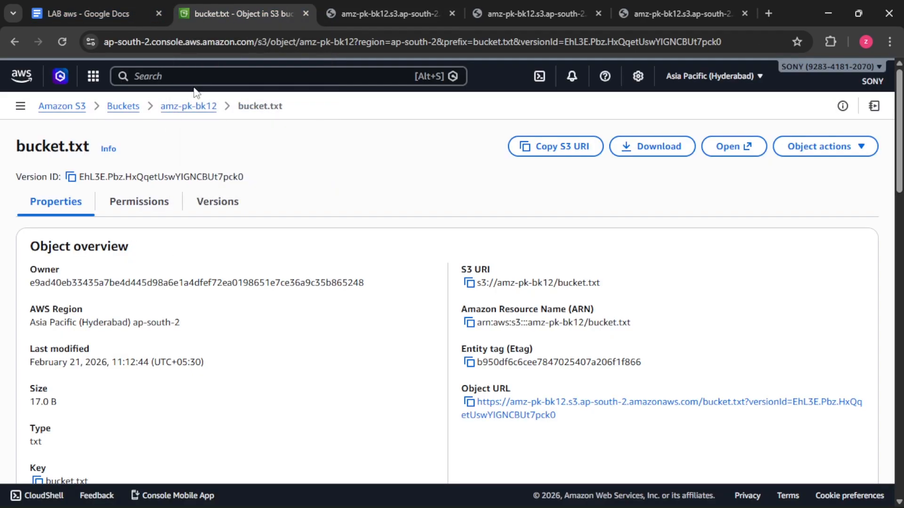
left_click(189, 112)
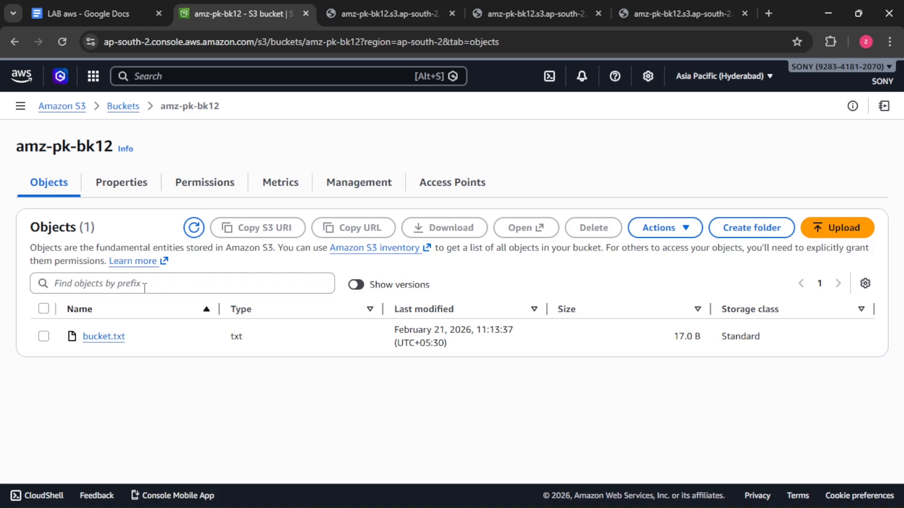
left_click(43, 308)
left_click(43, 336)
left_click(356, 285)
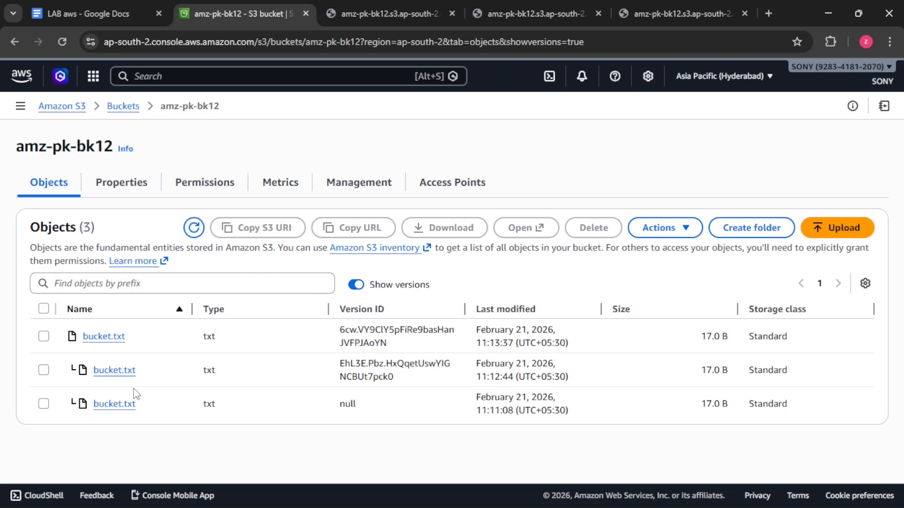
left_click(115, 407)
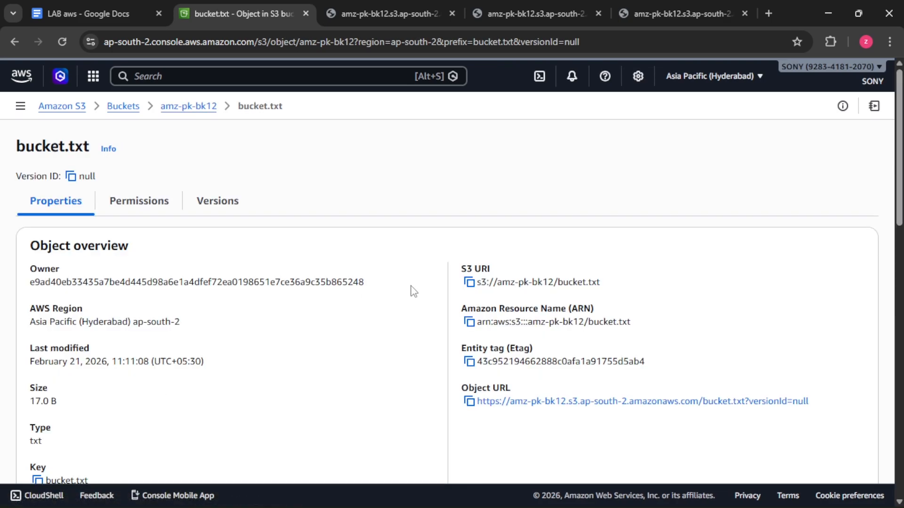
left_click(727, 146)
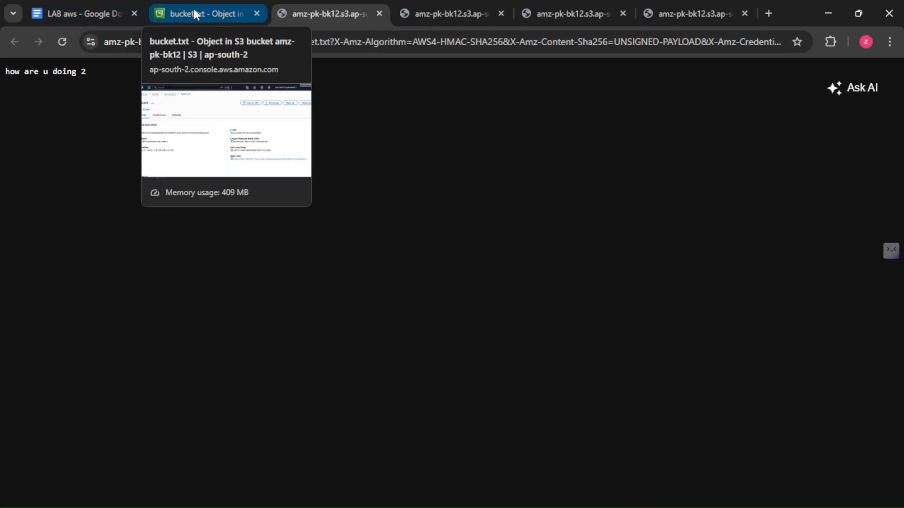
left_click(194, 8)
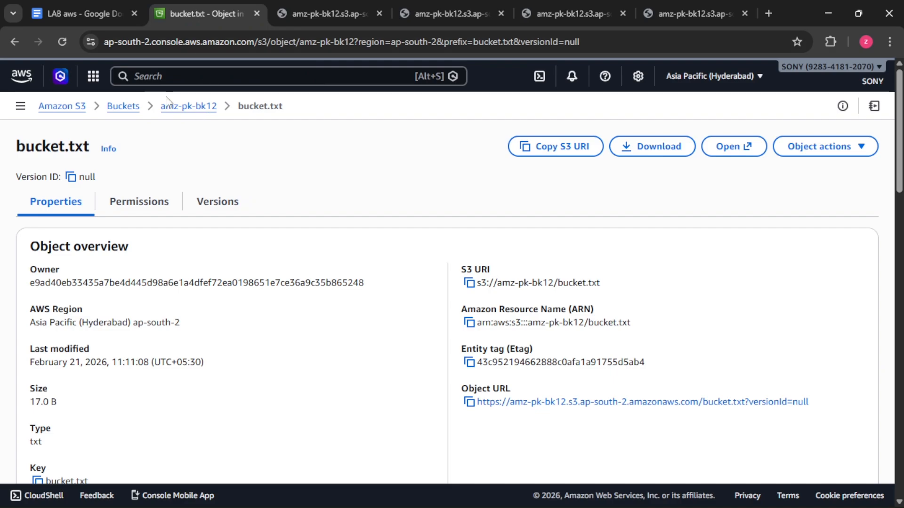
Step: List the object versions in the amz-pk-bk12 bucket and permanently delete the bucket.txt version with ID null, confirming with "permanently delete"
left_click(124, 107)
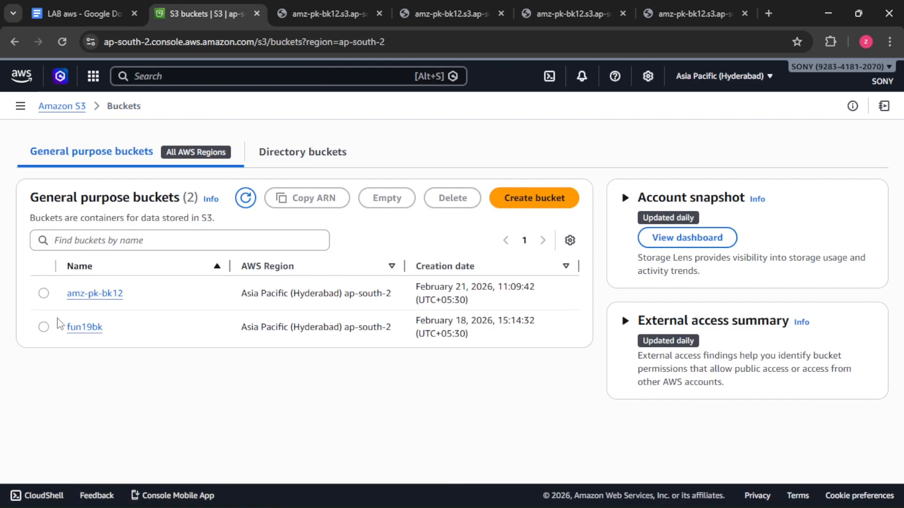
left_click(92, 295)
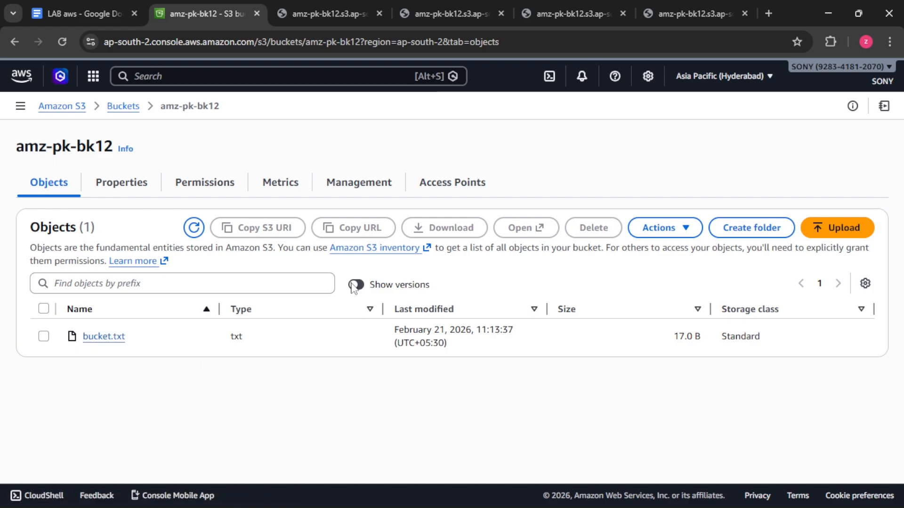
left_click(356, 285)
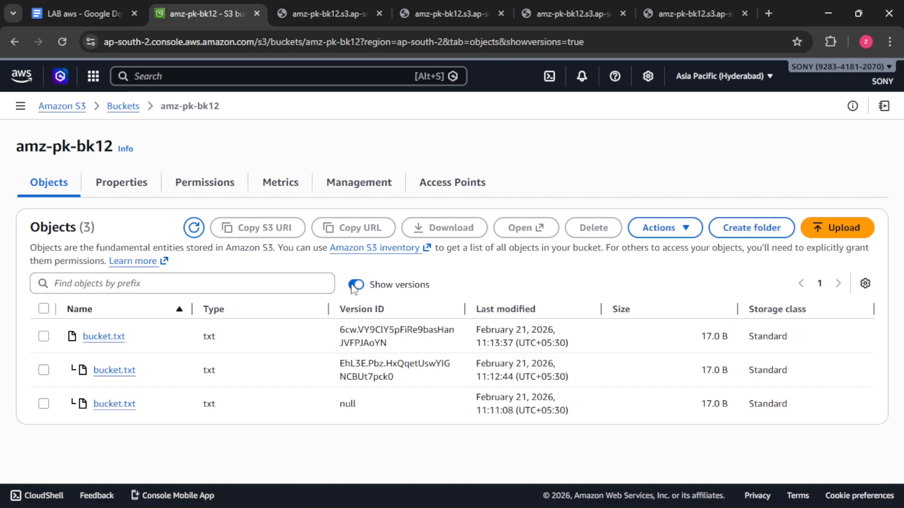
left_click(44, 403)
left_click(593, 228)
left_click_drag(222, 384, 140, 385)
right_click(173, 380)
left_click(196, 187)
right_click(149, 404)
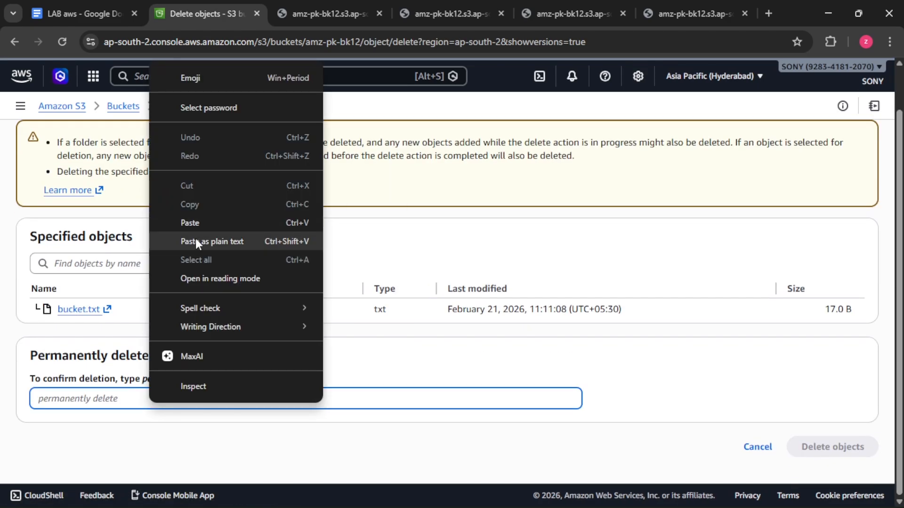
left_click(196, 223)
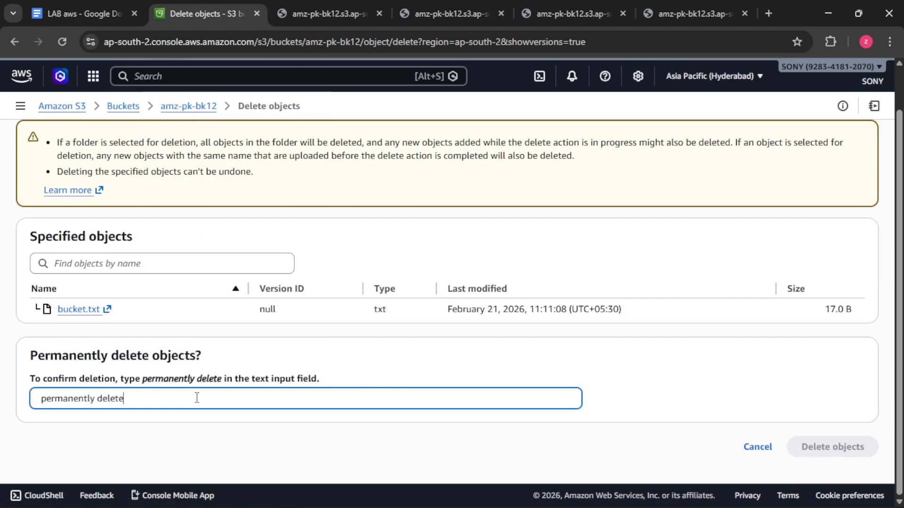
left_click(41, 405)
key("BackSpace")
left_click(854, 449)
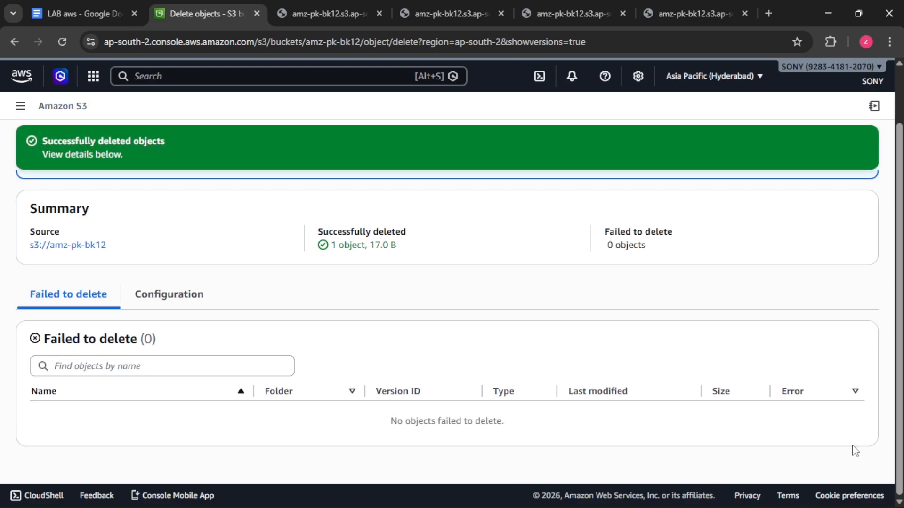
Step: Return to the amz-pk-bk12 bucket, check its remaining object versions, and hide the versions again
left_click(93, 254)
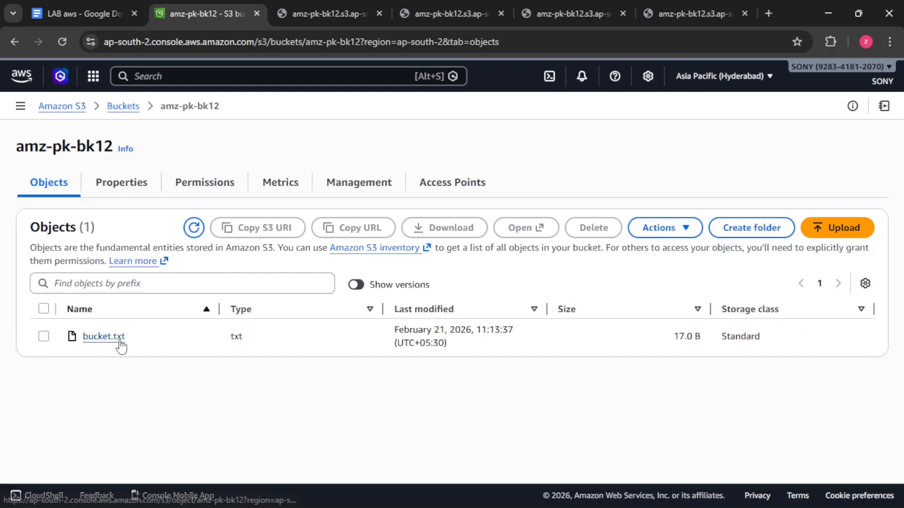
left_click(359, 285)
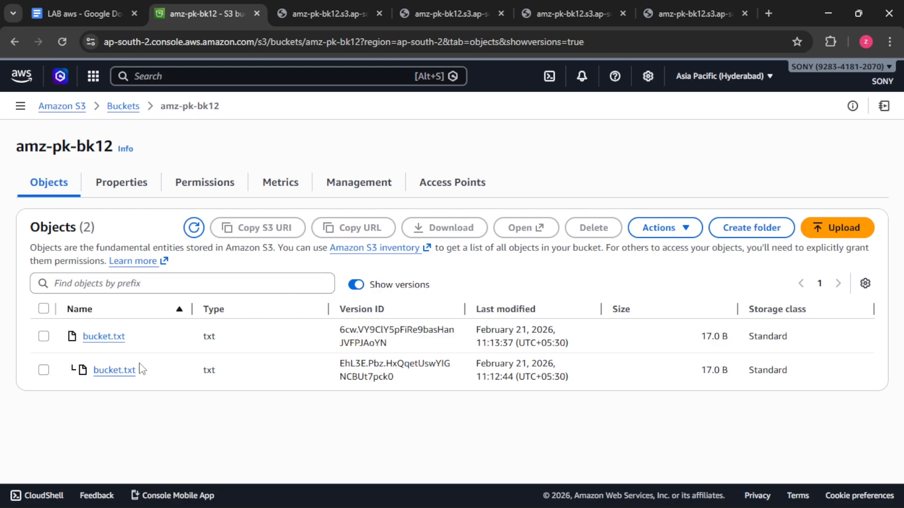
left_click(358, 285)
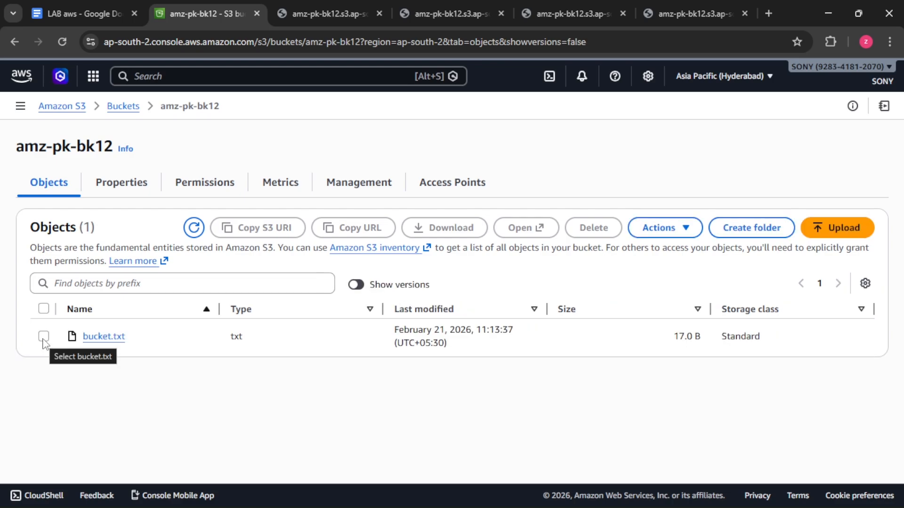
Step: Delete bucket.txt from the bucket with versions hidden, confirming with "delete"
left_click(43, 336)
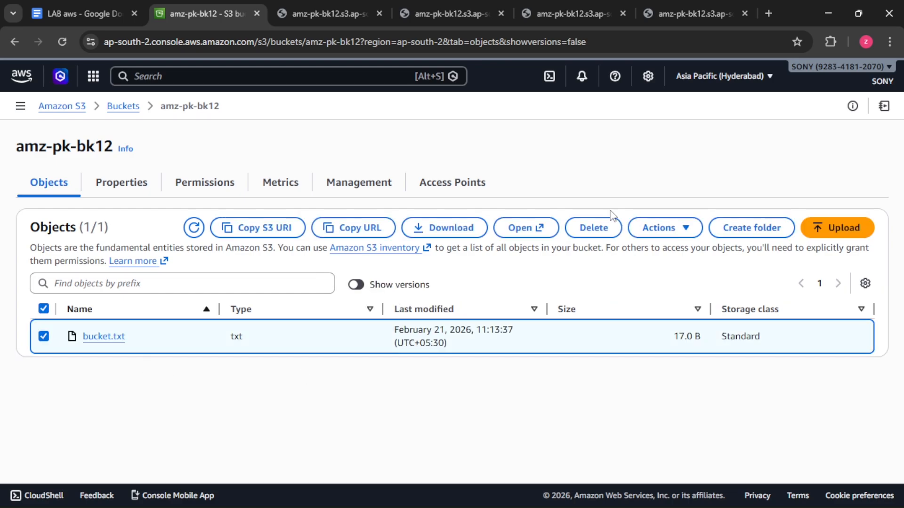
left_click(593, 228)
double_click(163, 379)
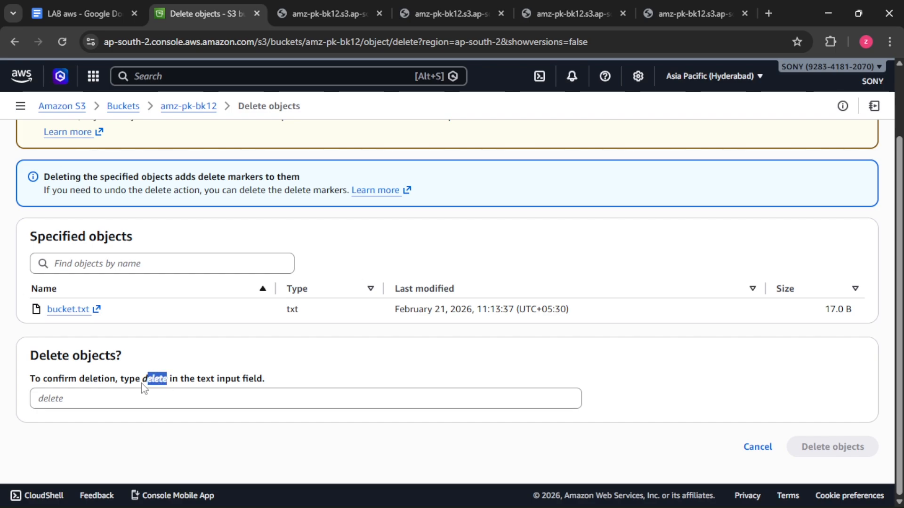
right_click(160, 379)
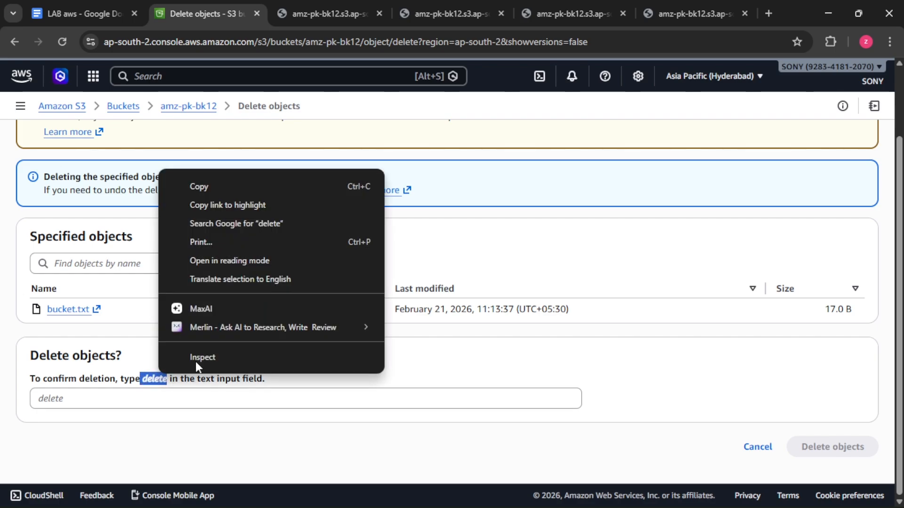
left_click(236, 183)
right_click(101, 399)
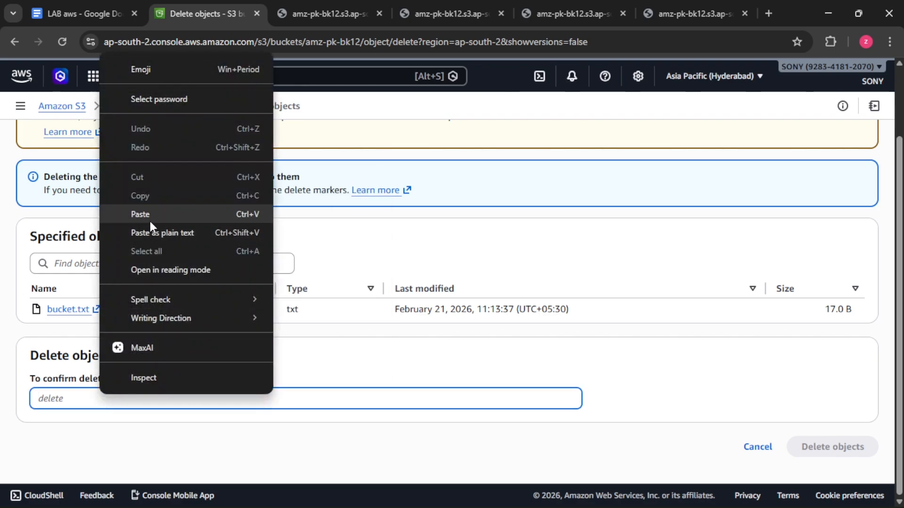
left_click(151, 218)
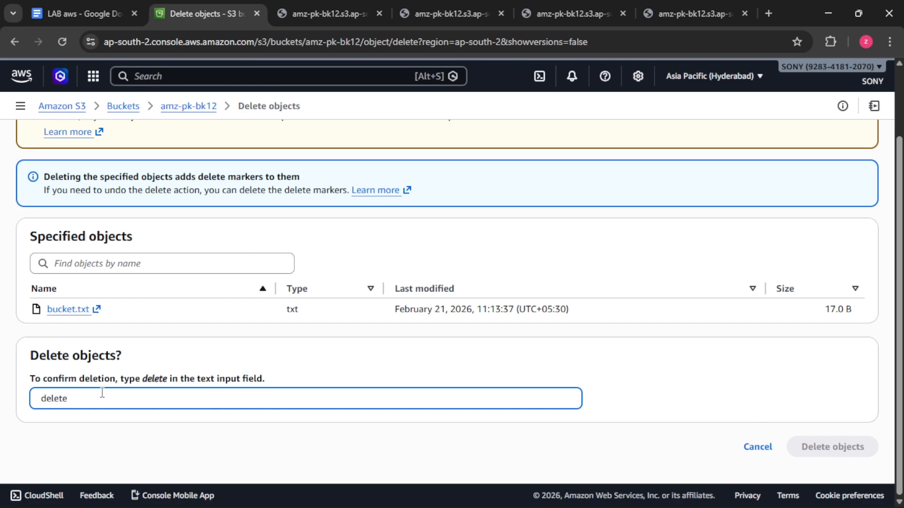
left_click(821, 447)
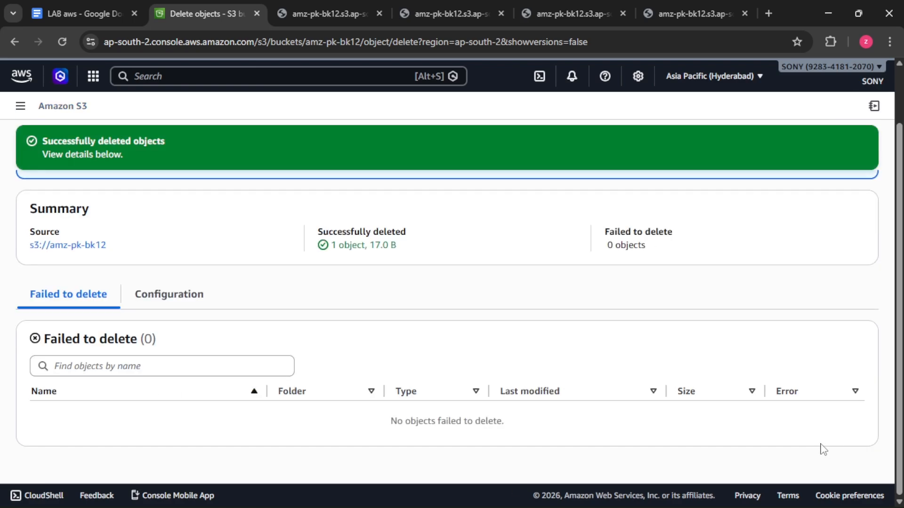
Step: Reopen the amz-pk-bk12 bucket from the bucket list and show its object versions to check what remains of bucket.txt
left_click(68, 245)
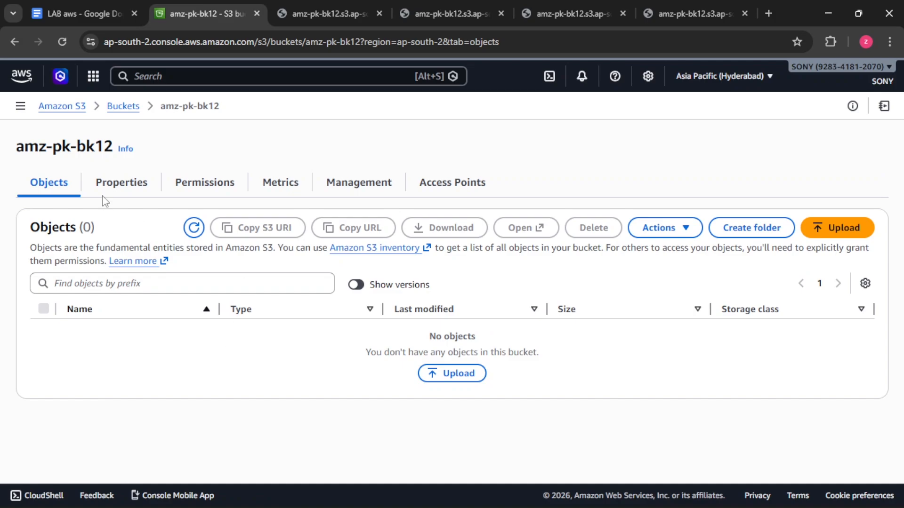
left_click(123, 107)
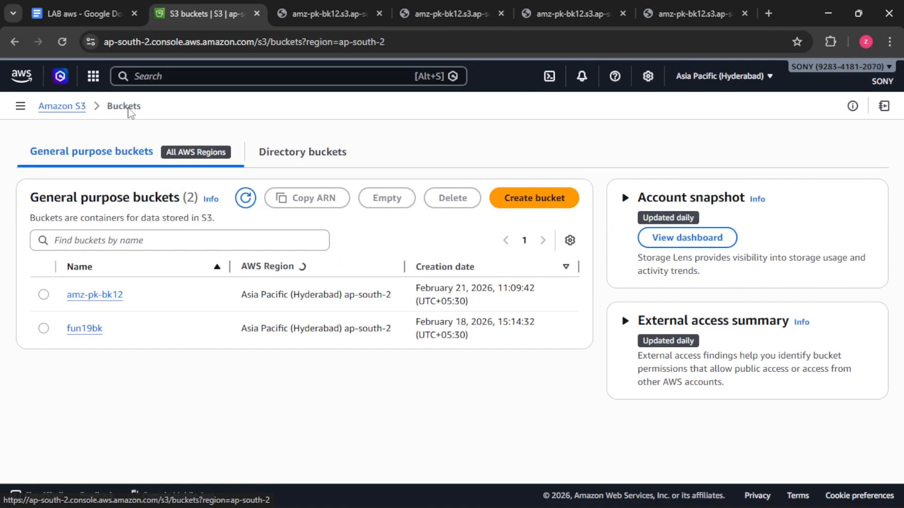
left_click(84, 295)
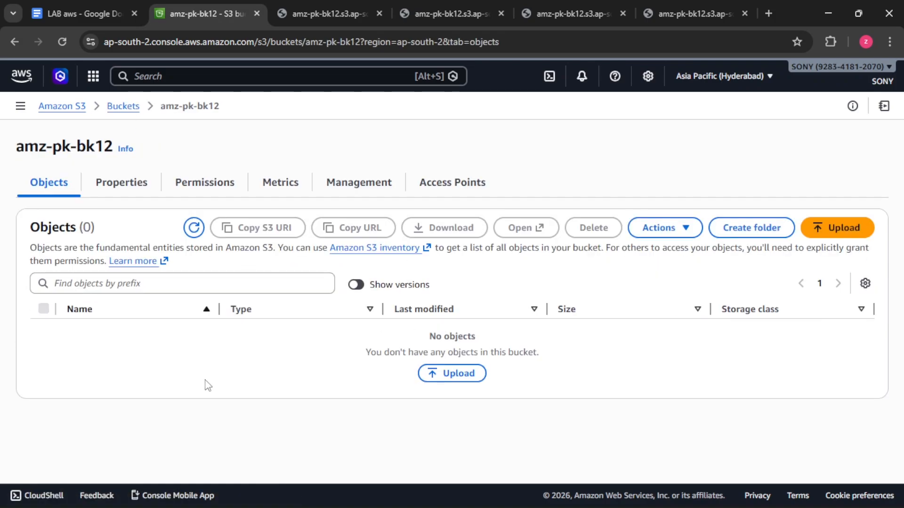
left_click(359, 286)
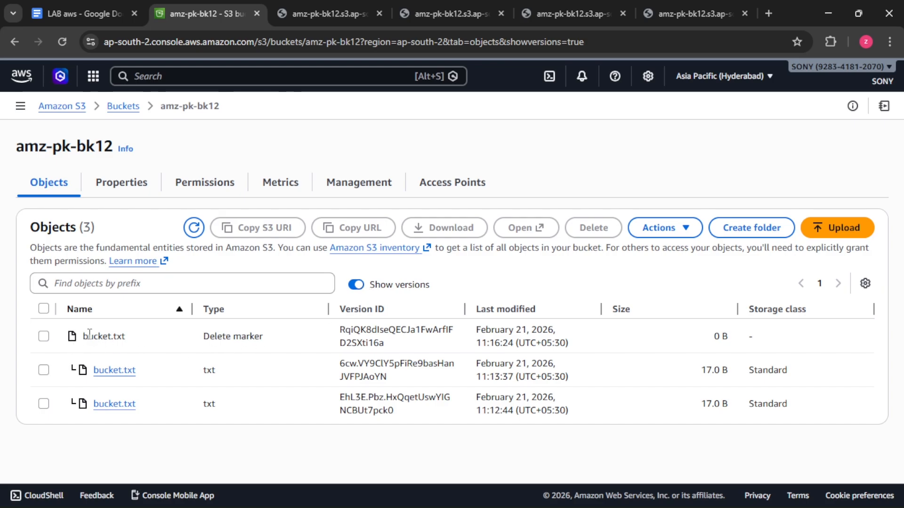
Step: Permanently delete the bucket.txt delete marker to restore the object, confirming with "permanently delete"
left_click(44, 336)
left_click(594, 228)
left_click_drag(223, 429, 159, 432)
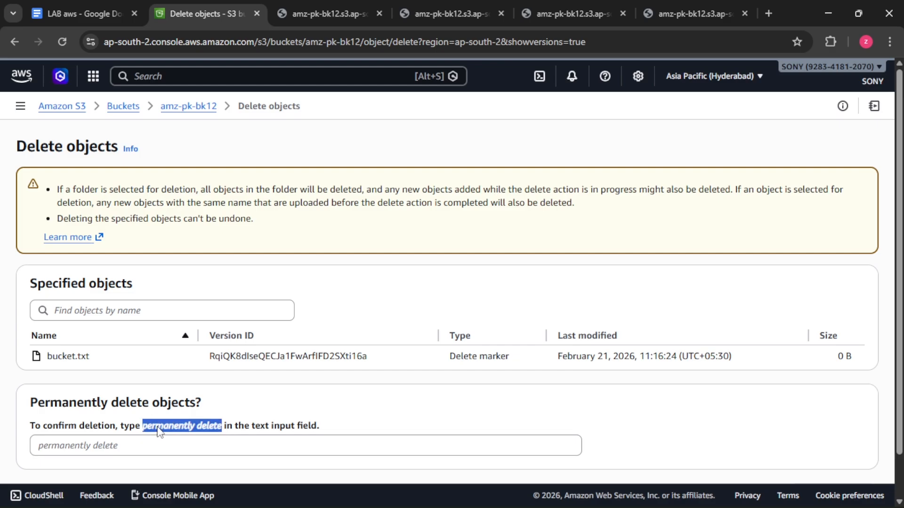
right_click(158, 433)
left_click(220, 233)
right_click(129, 446)
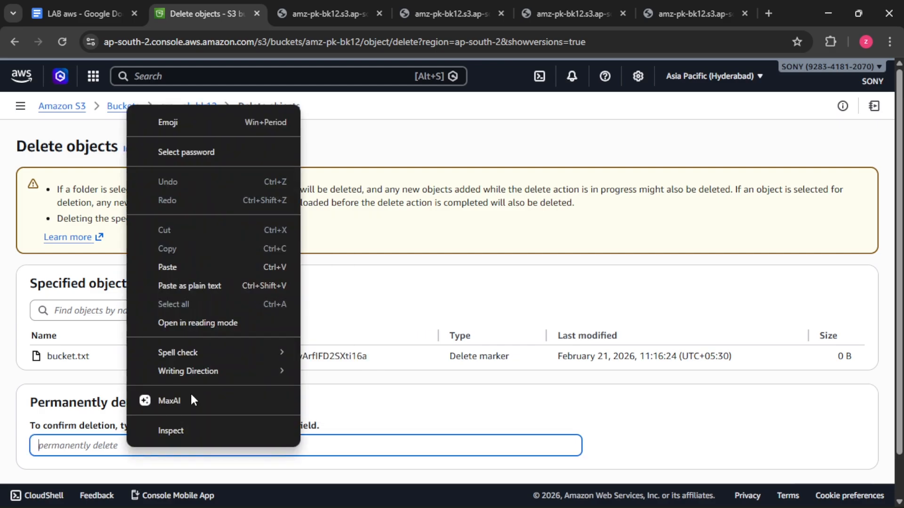
left_click(208, 268)
scroll(552, 366, "down", 1)
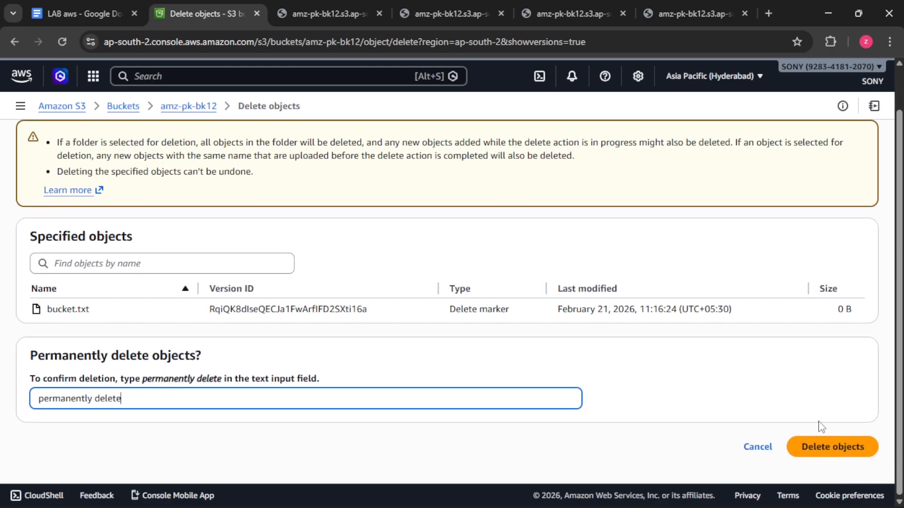
left_click(828, 447)
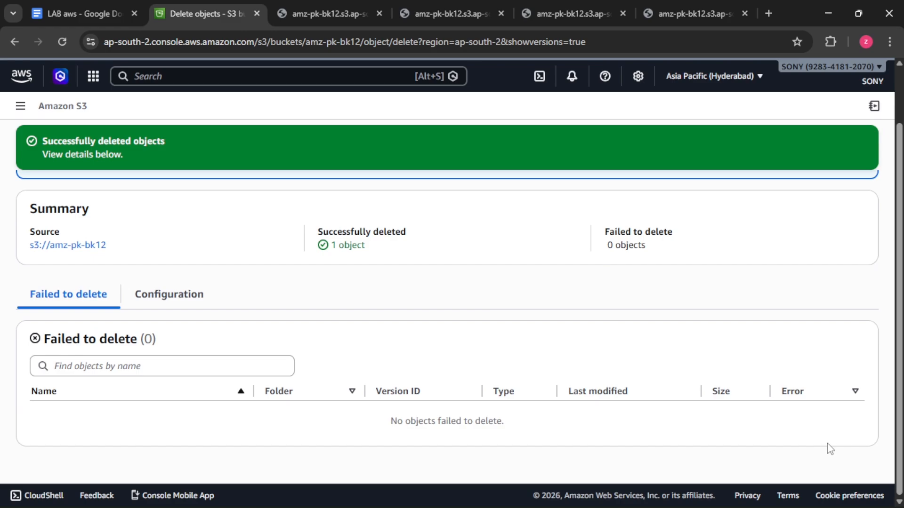
Step: Show the bucket's object versions again and permanently delete all remaining bucket.txt versions, confirming with "permanently delete"
left_click(88, 245)
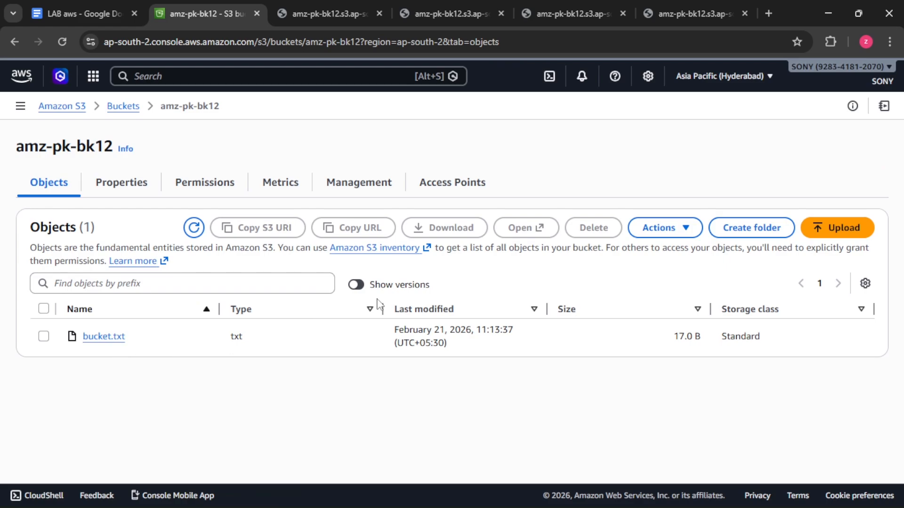
left_click(364, 285)
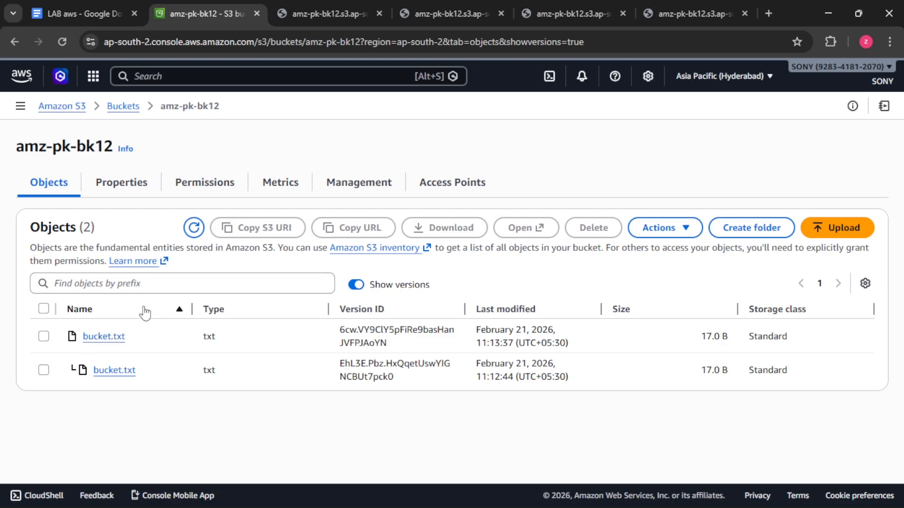
left_click(43, 309)
left_click(594, 228)
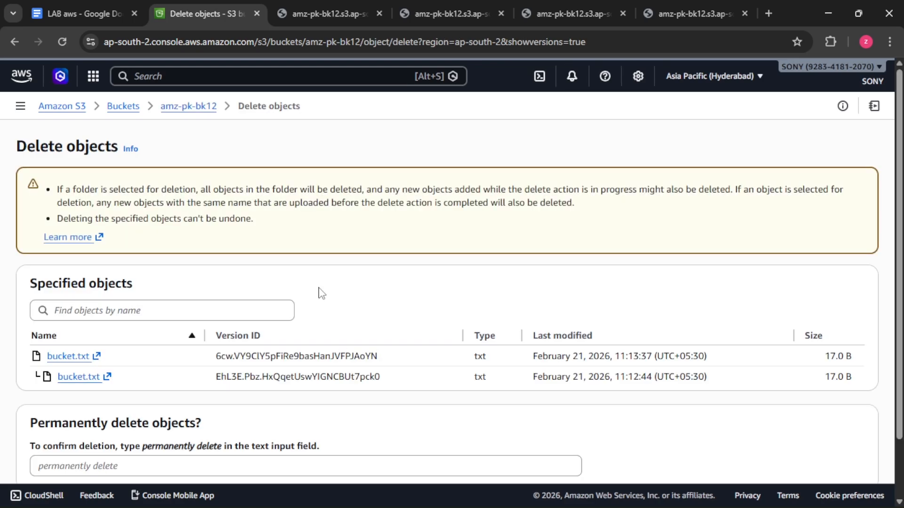
scroll(316, 292, "down", 3)
left_click_drag(222, 379, 143, 380)
left_click(112, 398)
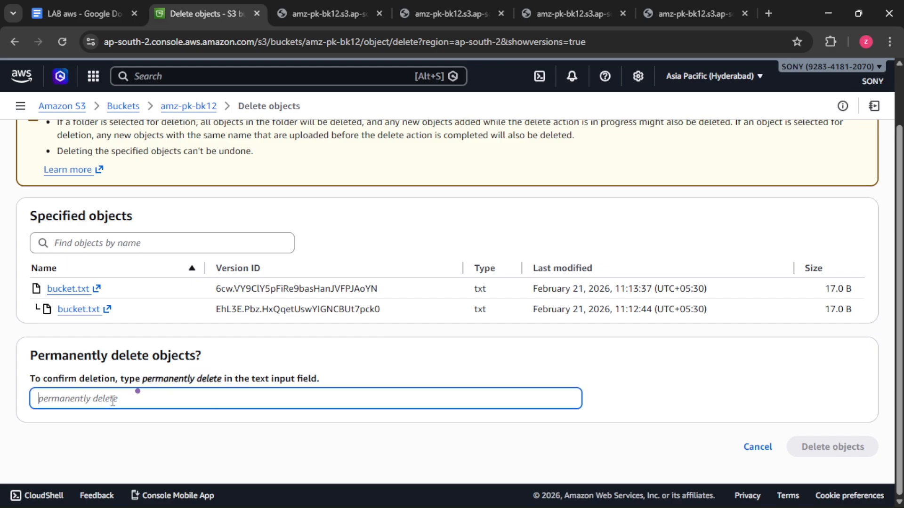
right_click(112, 398)
left_click(166, 220)
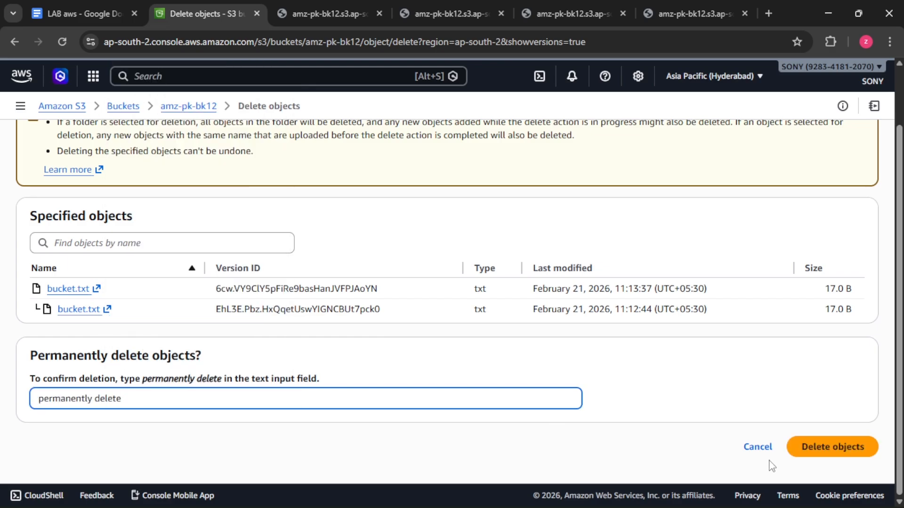
left_click(816, 448)
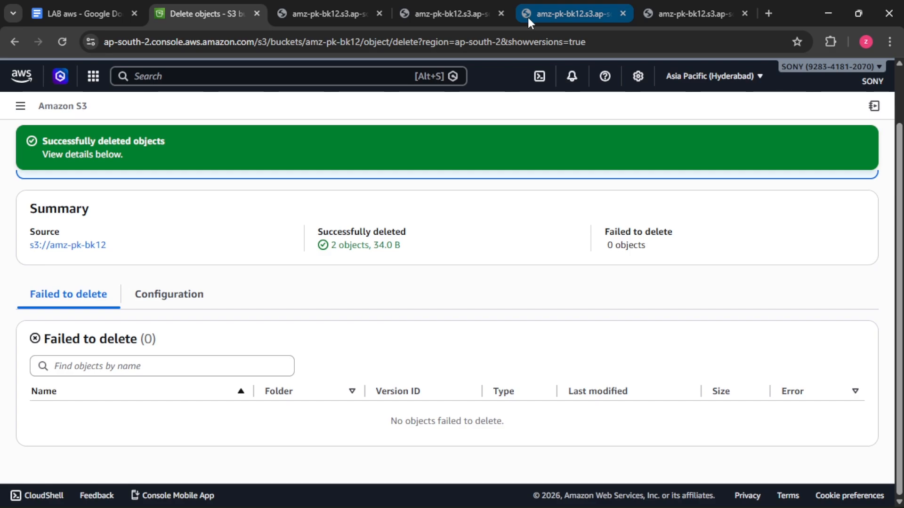
Step: Check the amz-pk-bk12 bucket for leftover objects and versions, and return to the bucket list
left_click(66, 246)
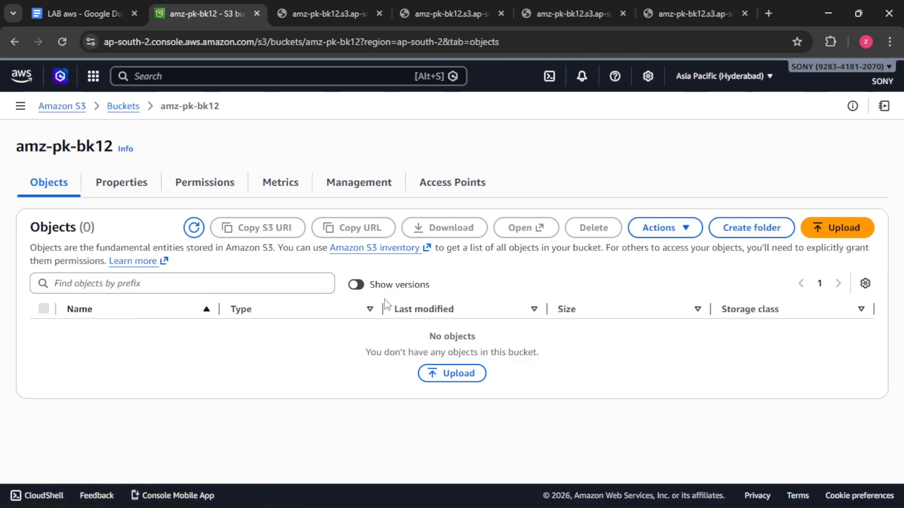
left_click(357, 285)
left_click(118, 106)
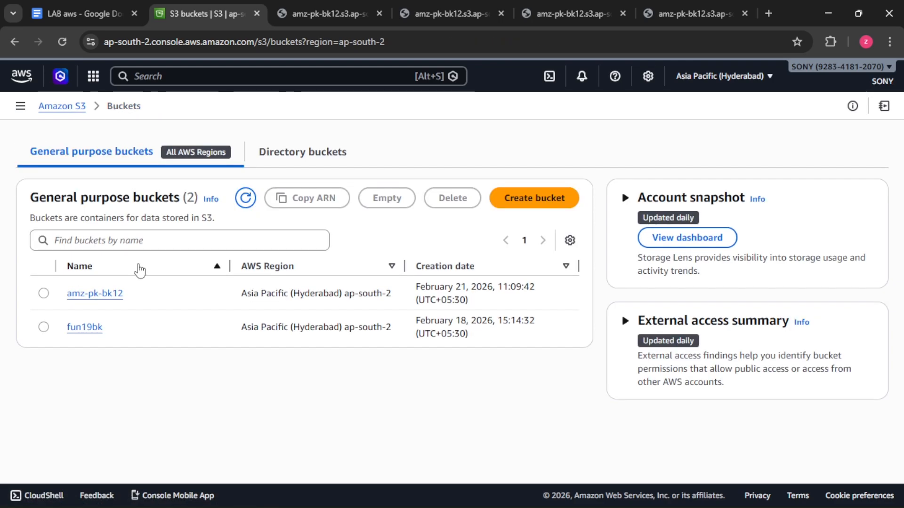
Step: Delete the amz-pk-bk12 bucket, confirming with its name, and refresh the bucket list
left_click(179, 313)
left_click(255, 223)
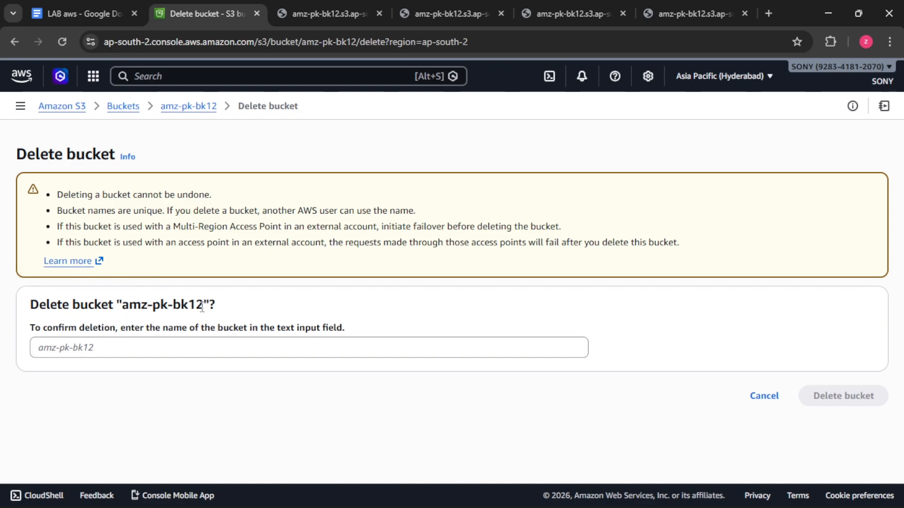
left_click_drag(200, 306, 121, 307)
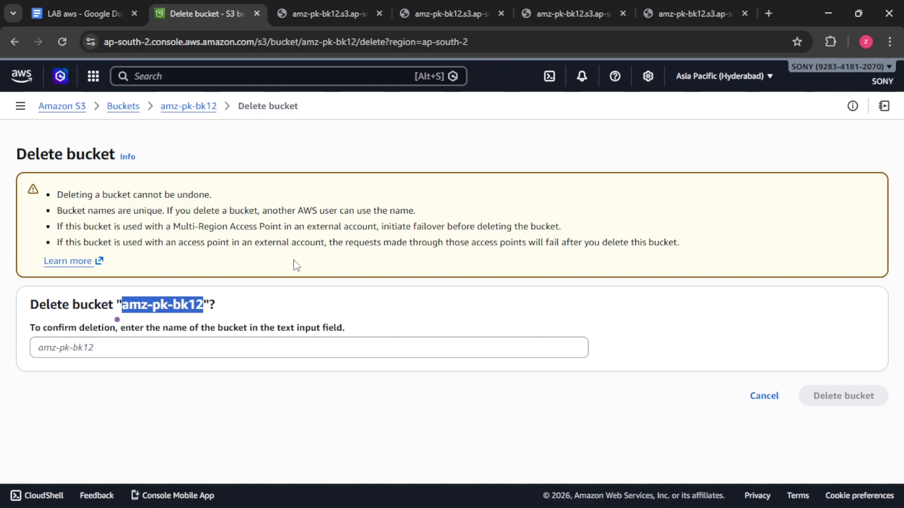
right_click(173, 313)
left_click(212, 121)
right_click(78, 347)
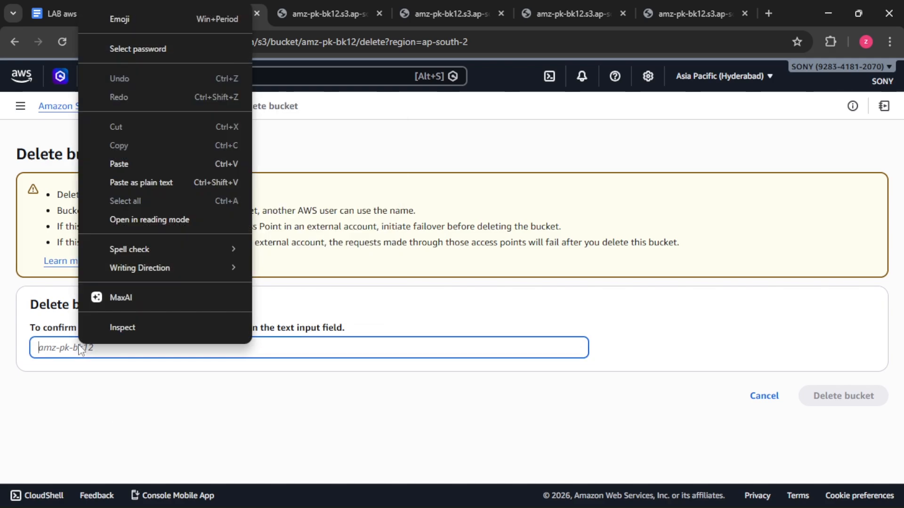
left_click(94, 153)
left_click(840, 396)
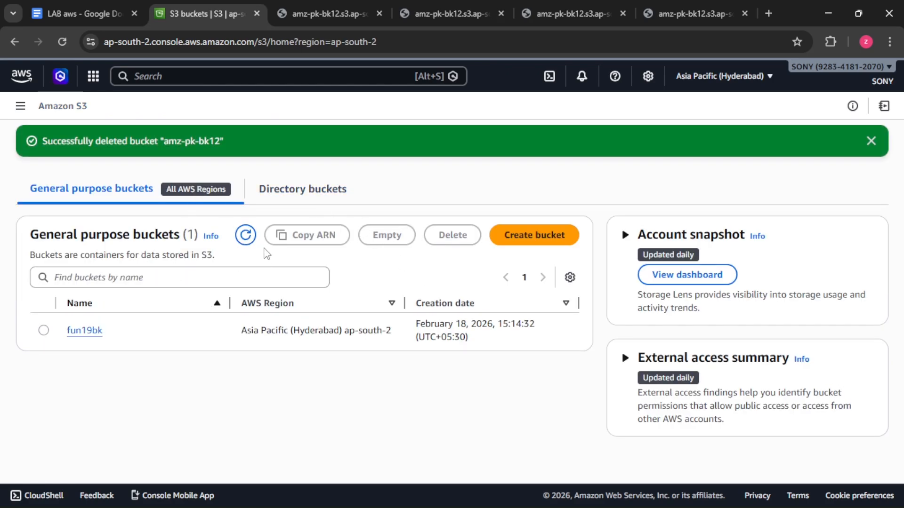
left_click(247, 236)
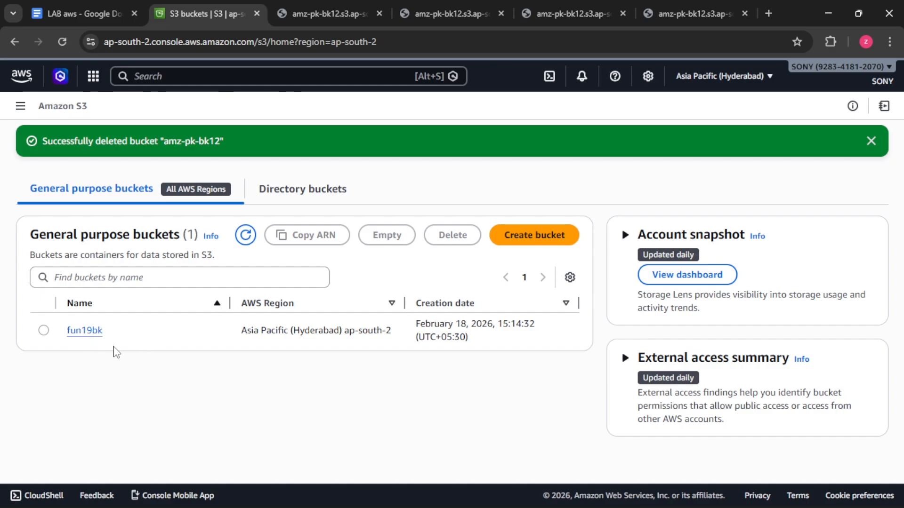